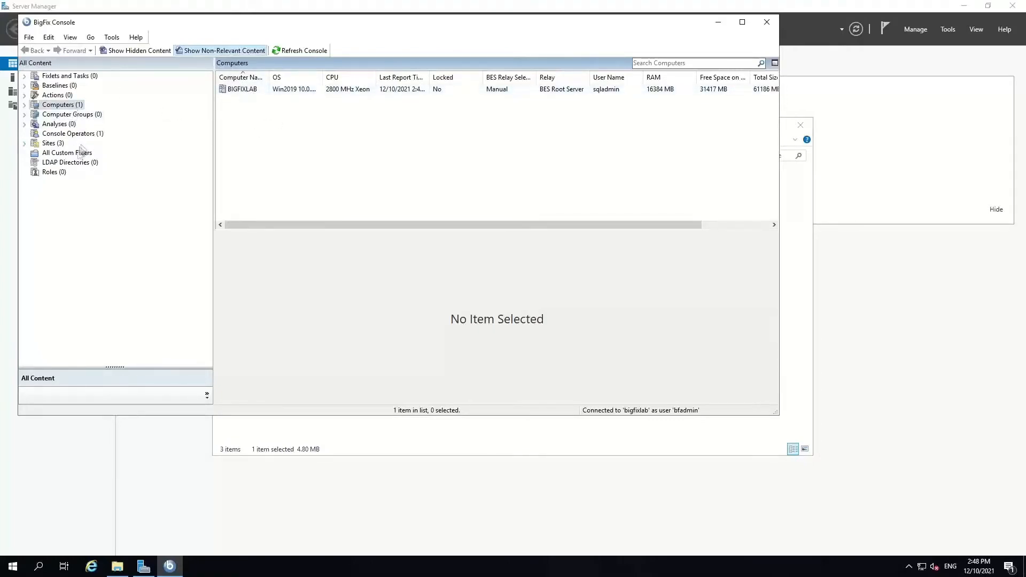
- Open the BES Support external site and check its current version in the site details
click(25, 144)
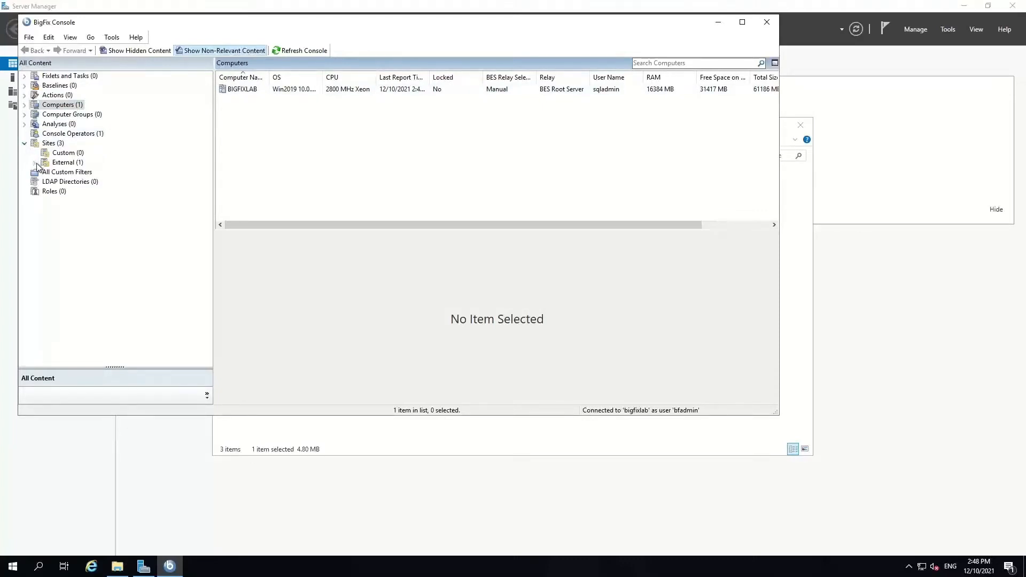
click(35, 163)
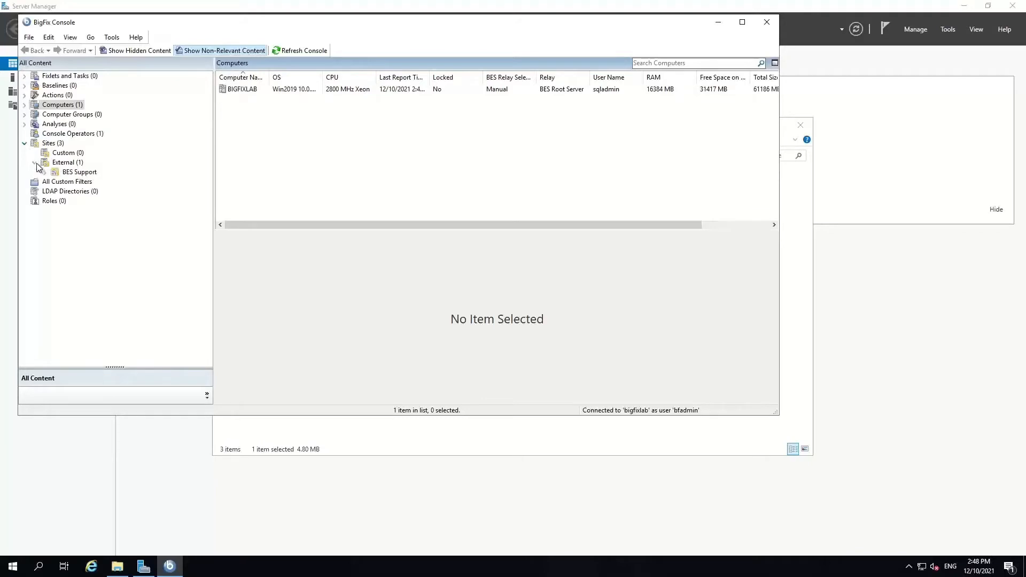
click(79, 173)
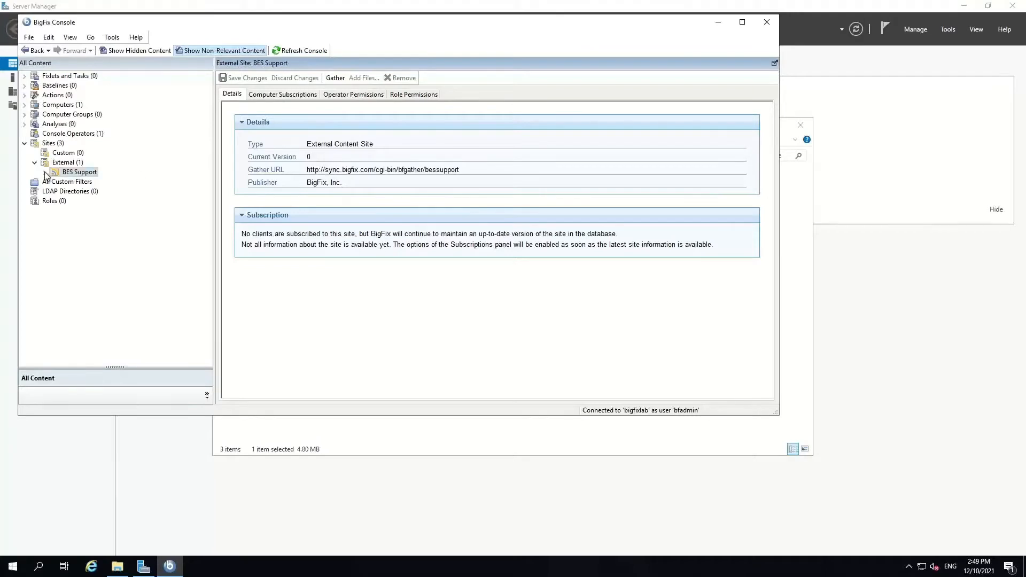
drag(271, 158, 251, 162)
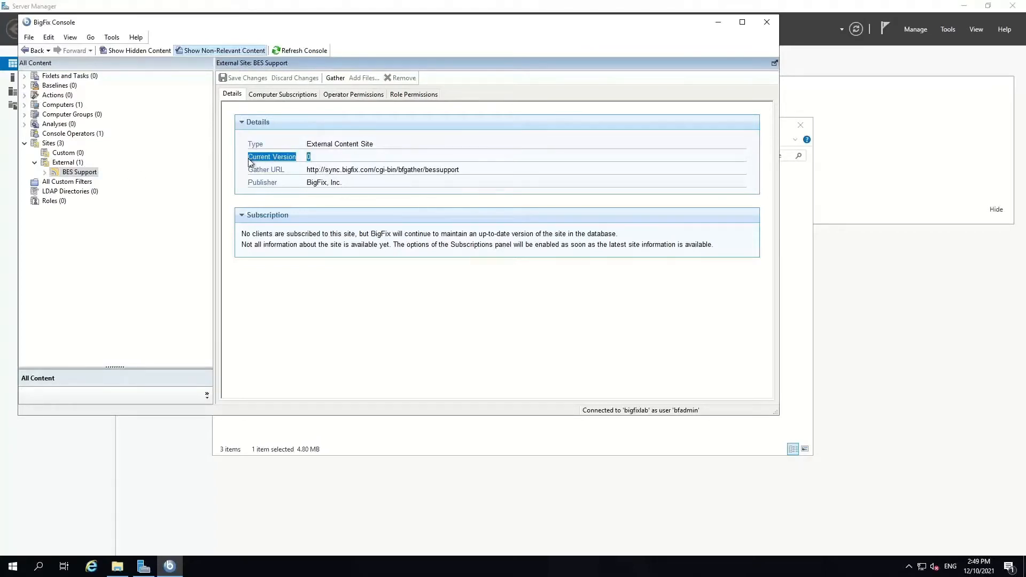
click(309, 158)
- Copy the BES Support Gather URL, load it in Internet Explorer to check the published site version, and return to the BigFix Console
drag(469, 170, 308, 170)
right_click(338, 171)
click(368, 186)
click(92, 566)
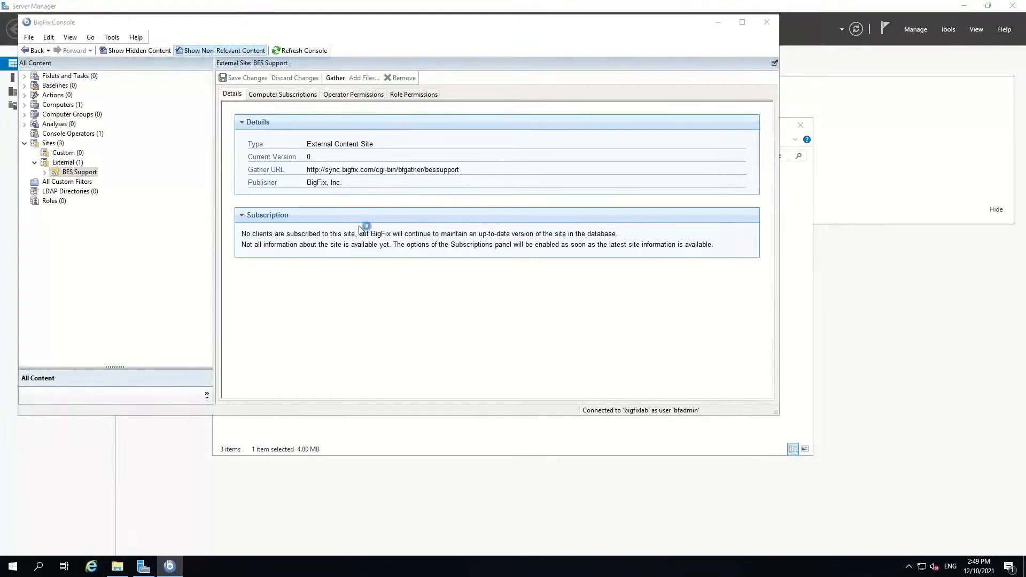
click(272, 41)
key(ctrl+v)
key(Return)
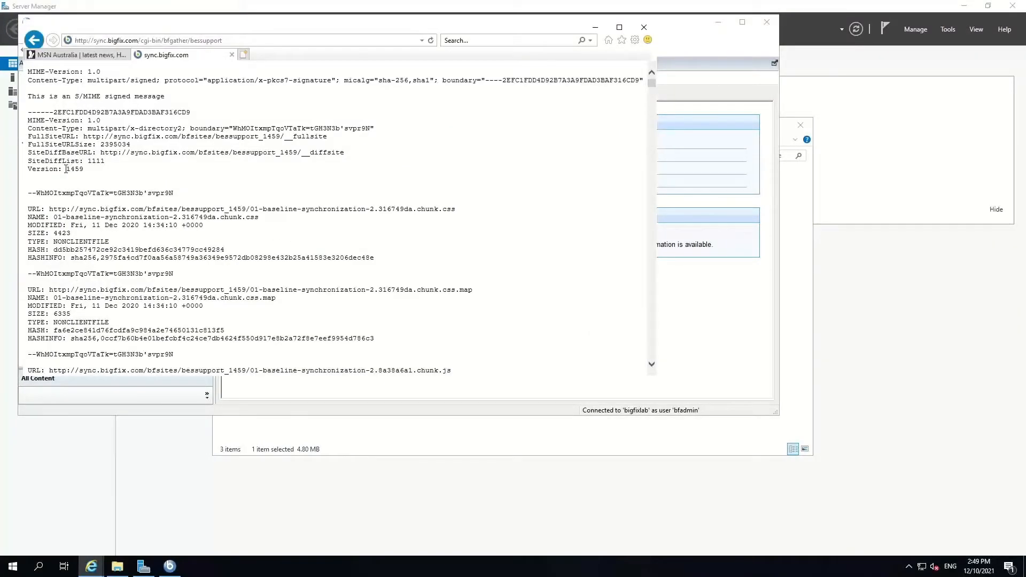
drag(66, 169, 92, 170)
click(258, 235)
click(707, 381)
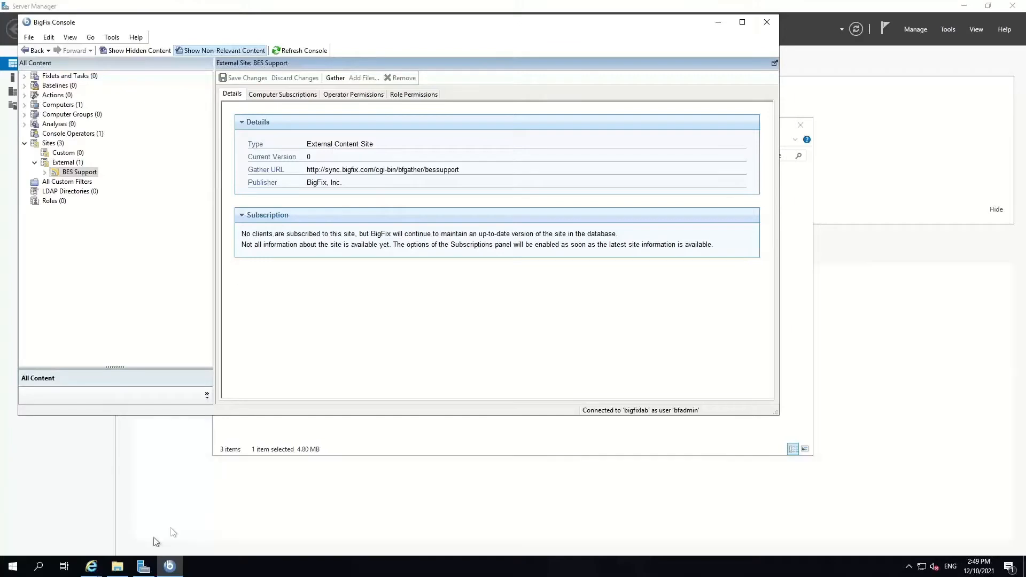
- Switch to File Explorer and open the GatherDBData folder under D:\Bigfix Enterprise\BES Server
click(118, 568)
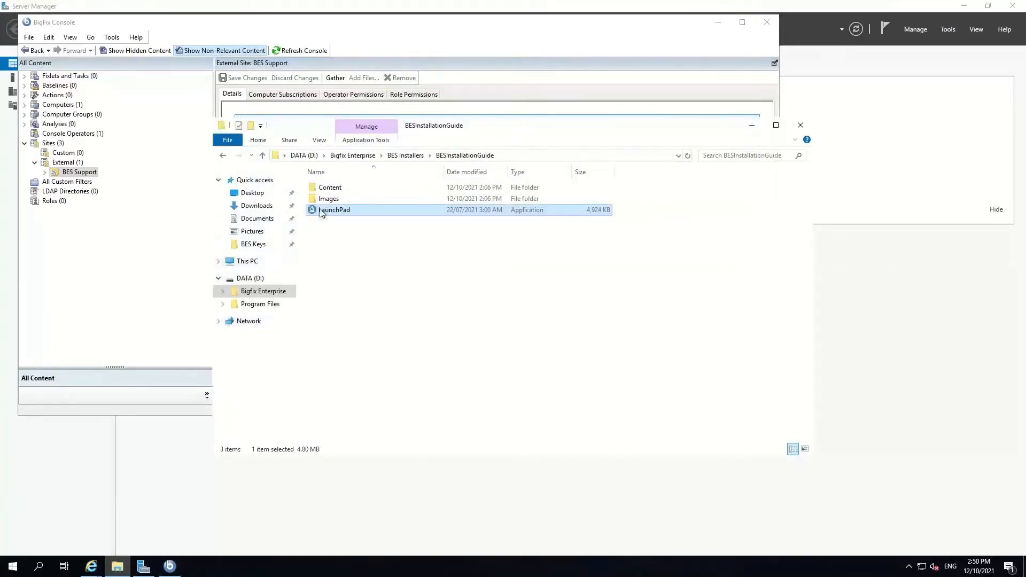
click(380, 154)
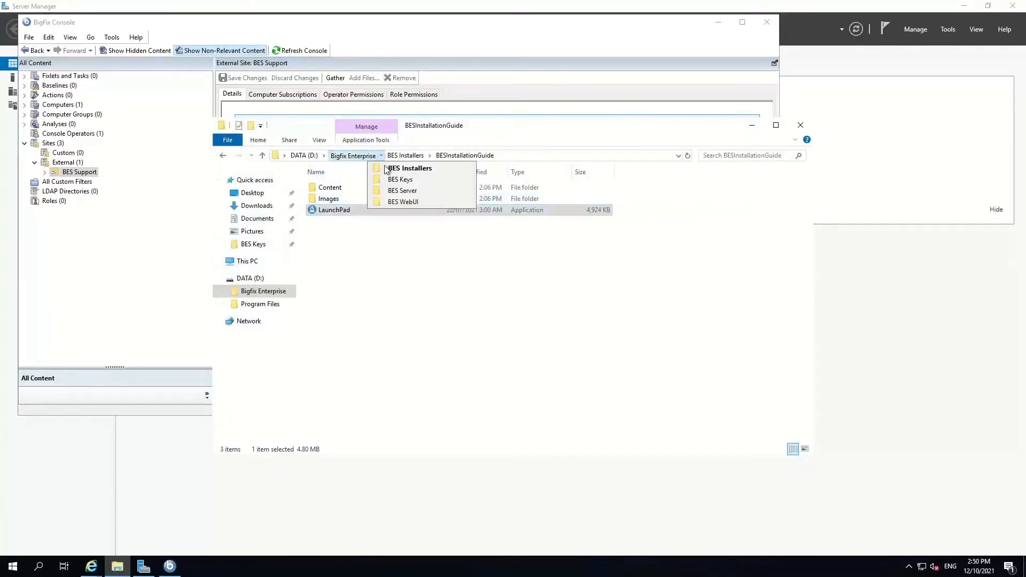
click(402, 191)
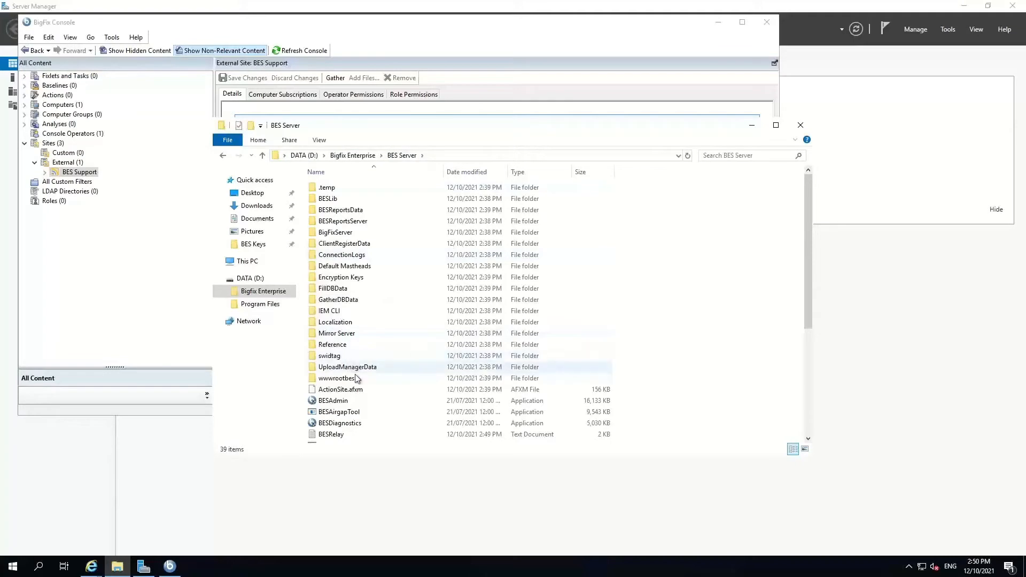
double_click(339, 300)
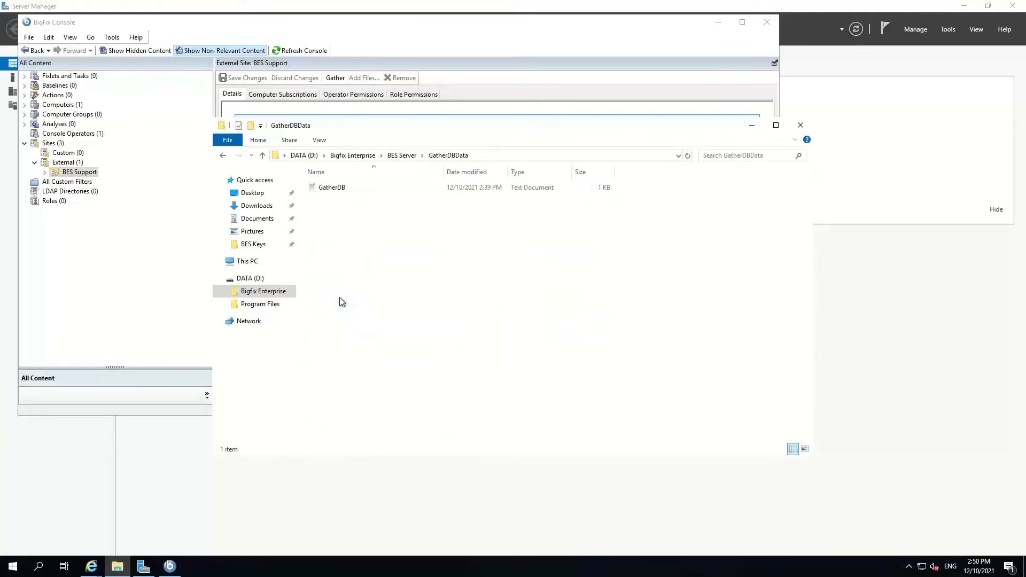
- Open the GatherDB log file, read its entries and close it
double_click(333, 188)
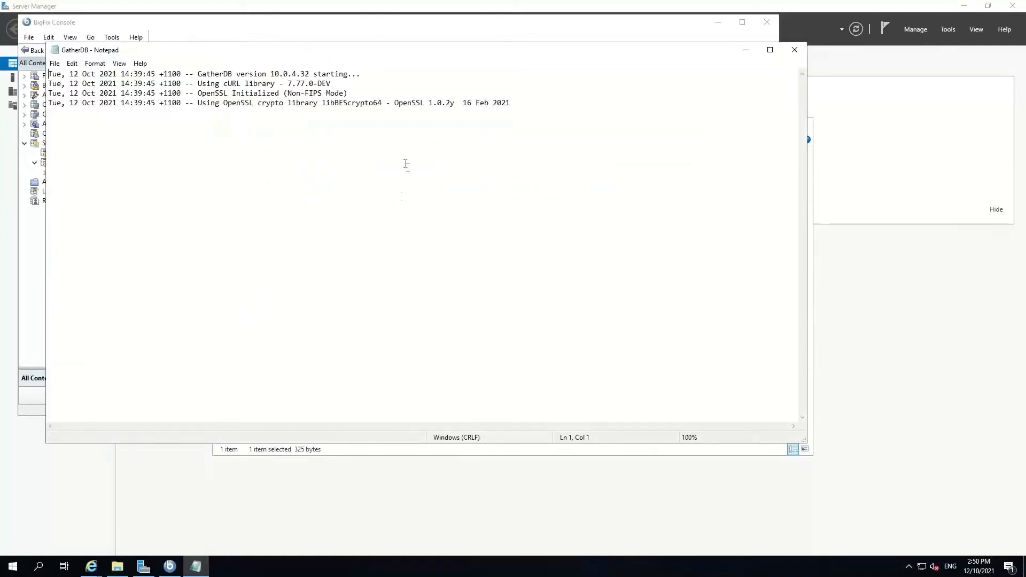
drag(549, 101, 48, 73)
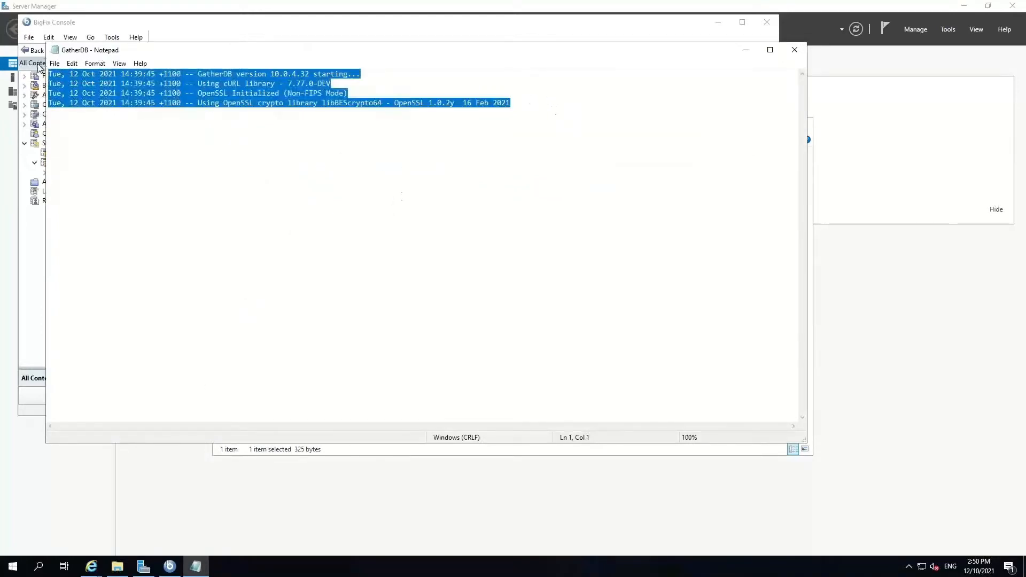
click(345, 111)
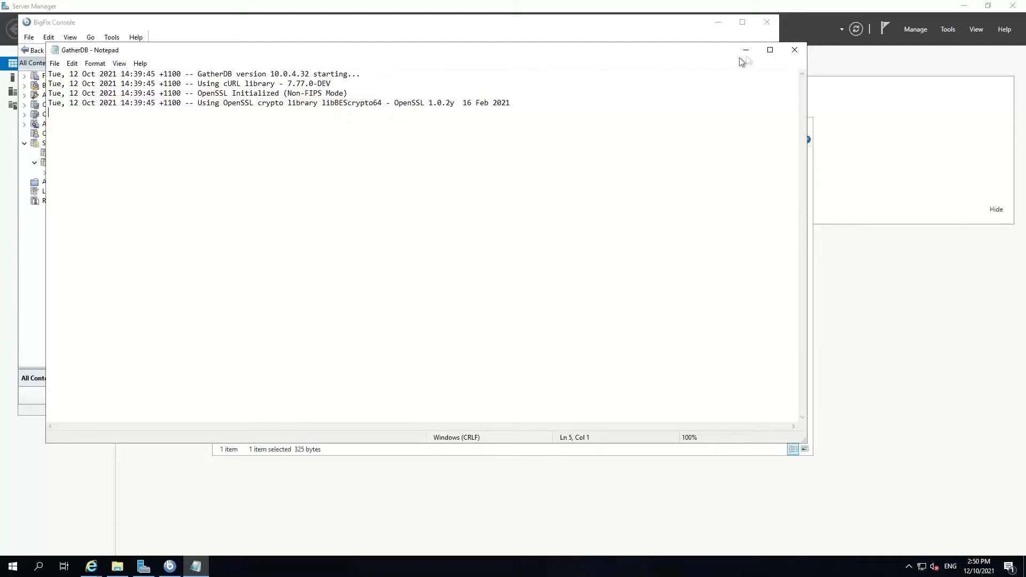
click(793, 59)
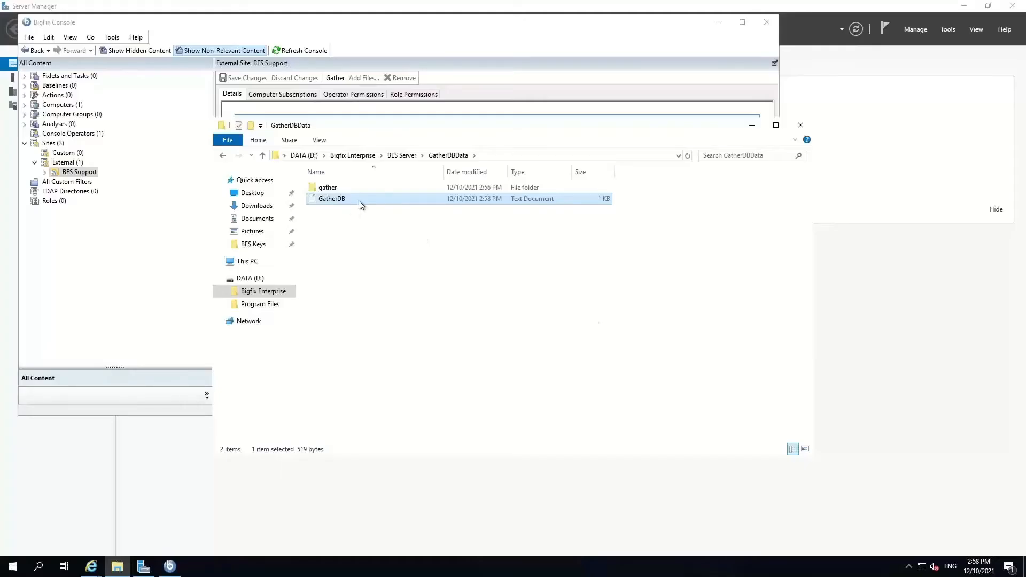
- Reopen the updated GatherDB log and examine its entries about the BES Support site import
double_click(359, 200)
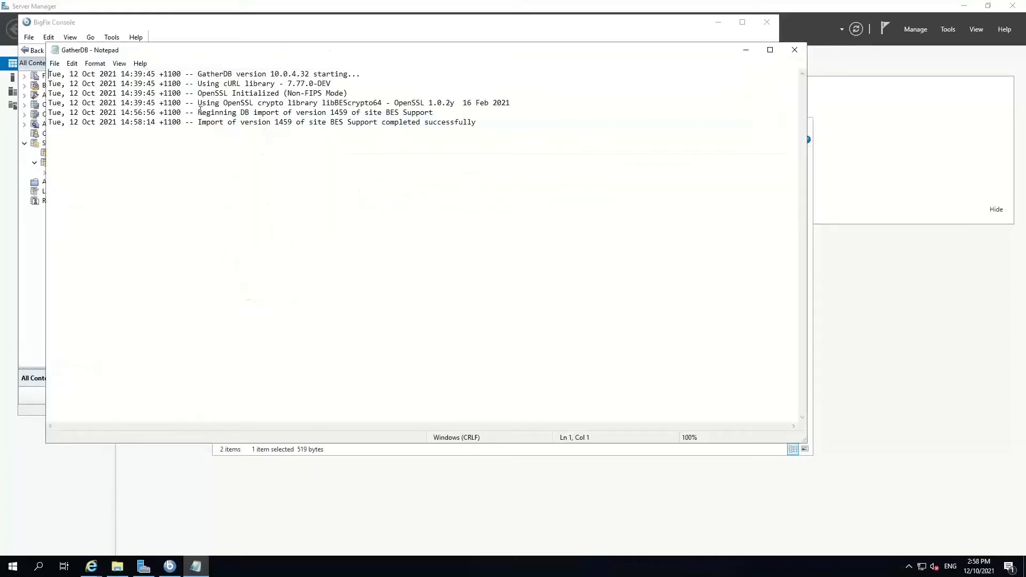
drag(198, 113, 466, 112)
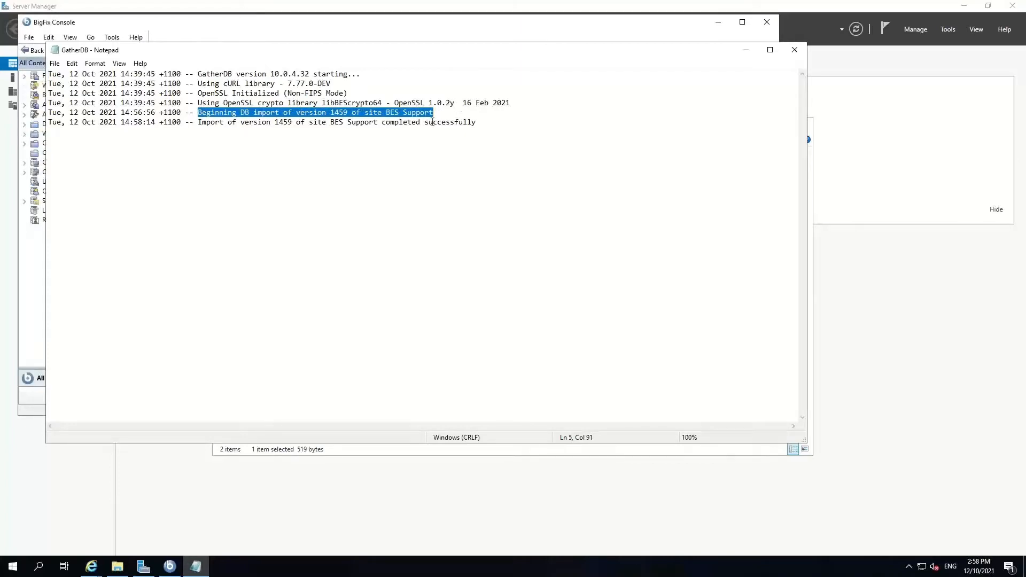
click(306, 135)
drag(216, 123, 389, 125)
click(430, 149)
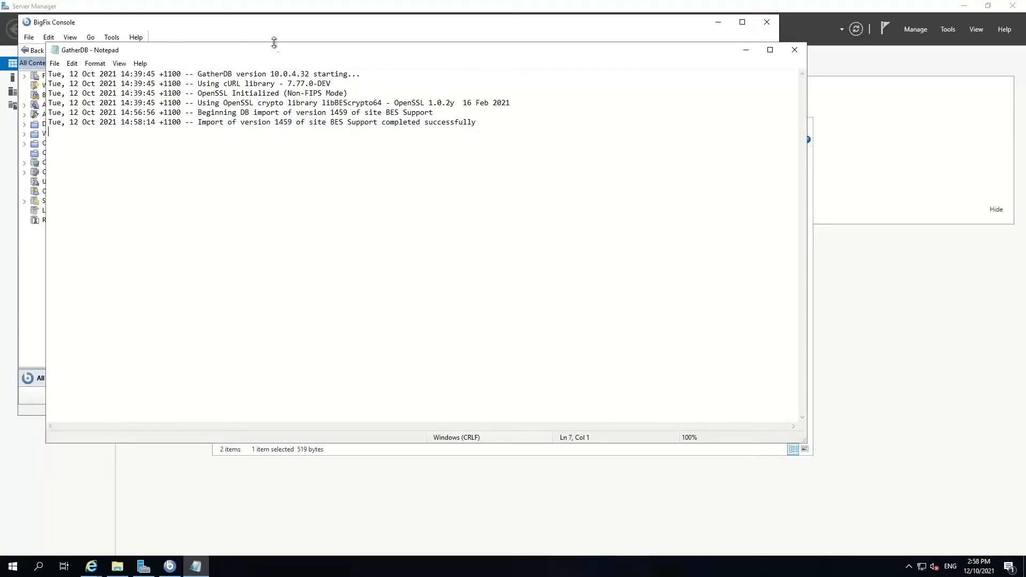
- Return to the BigFix Console and expand the BES Support site under External Sites to show its content
click(183, 24)
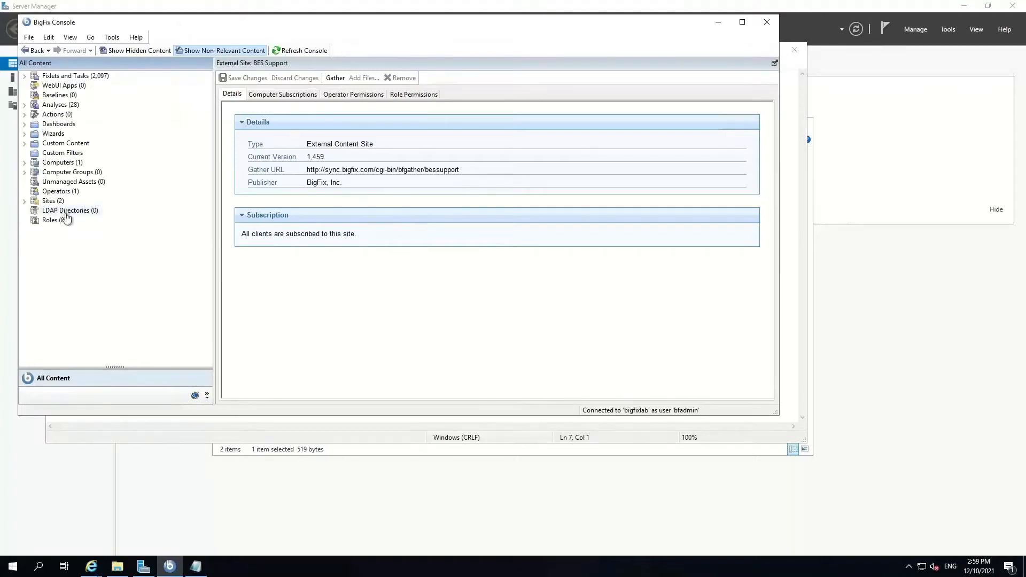
click(25, 201)
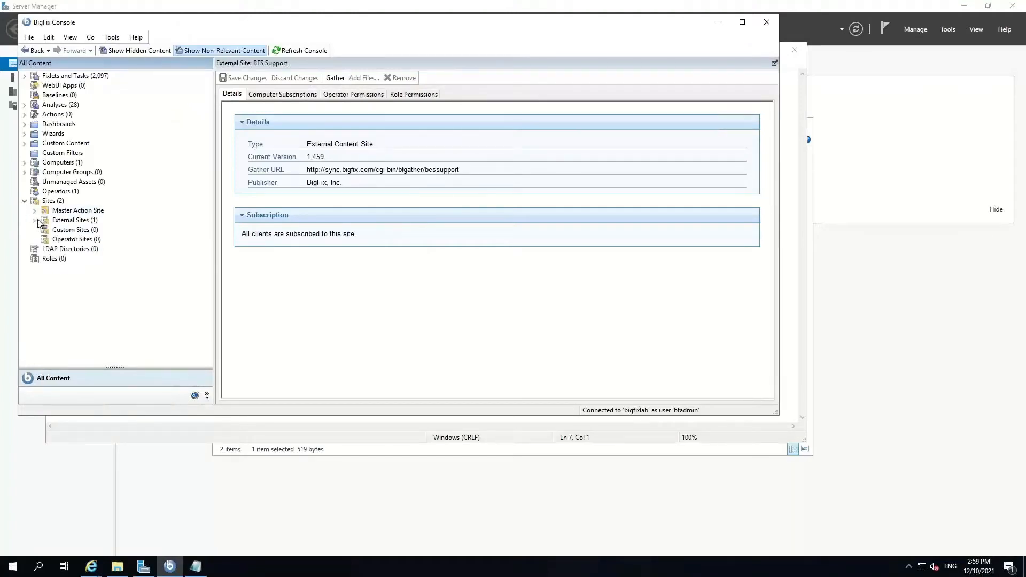
click(35, 221)
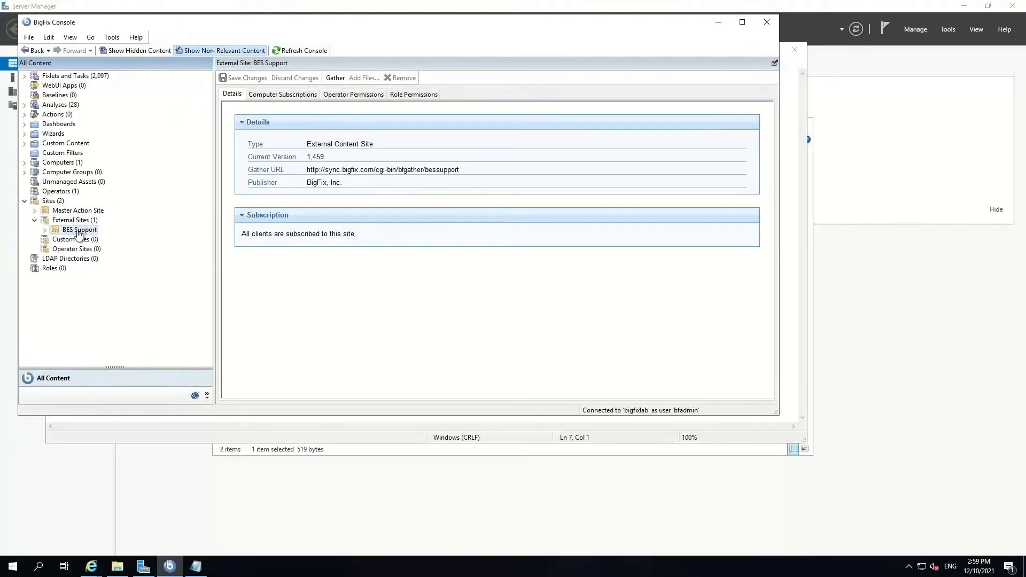
click(45, 230)
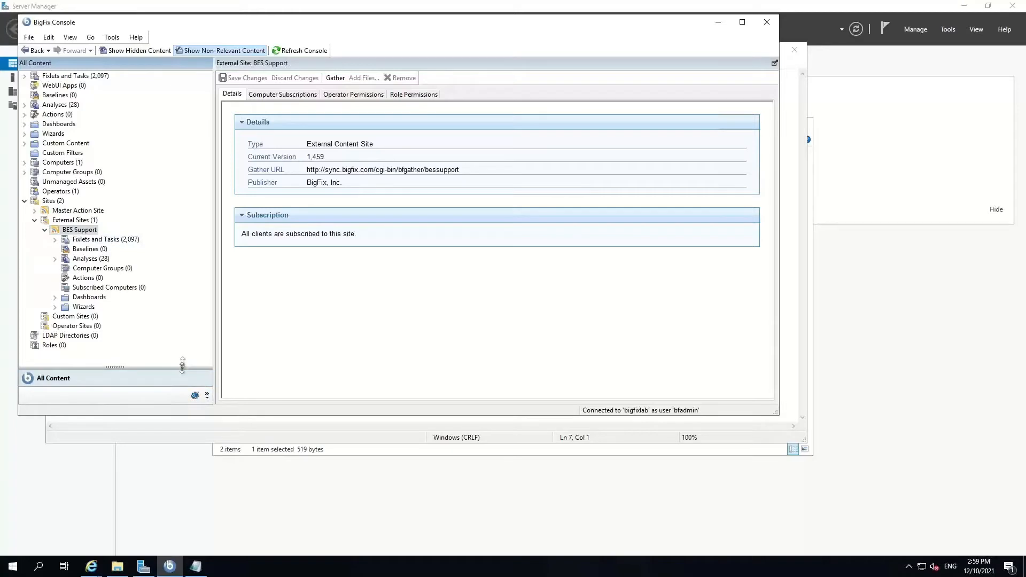
- Reveal the BigFix Management domain and review the entitlements and device subscriptions in its License Overview
drag(182, 367, 190, 283)
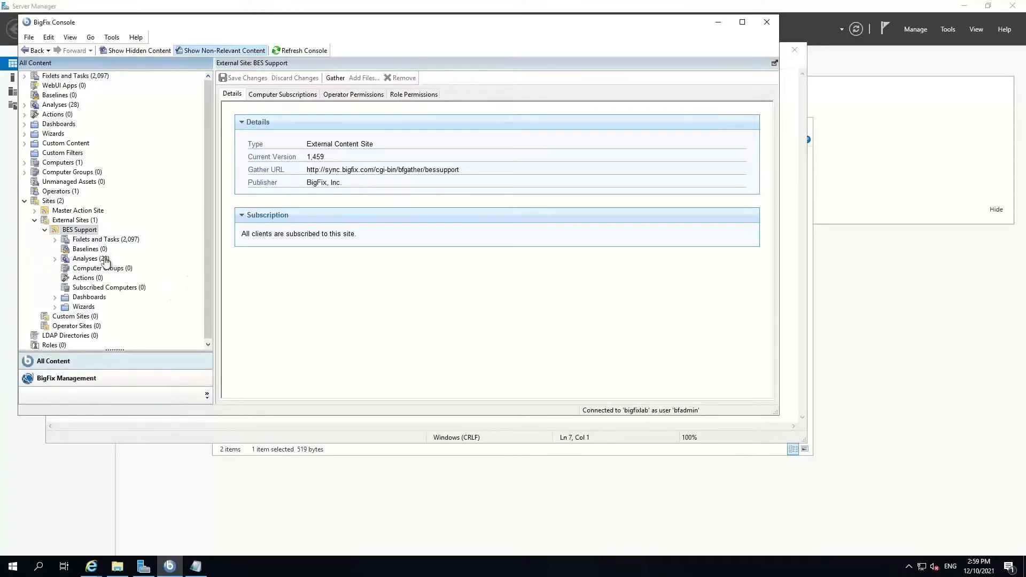
click(69, 380)
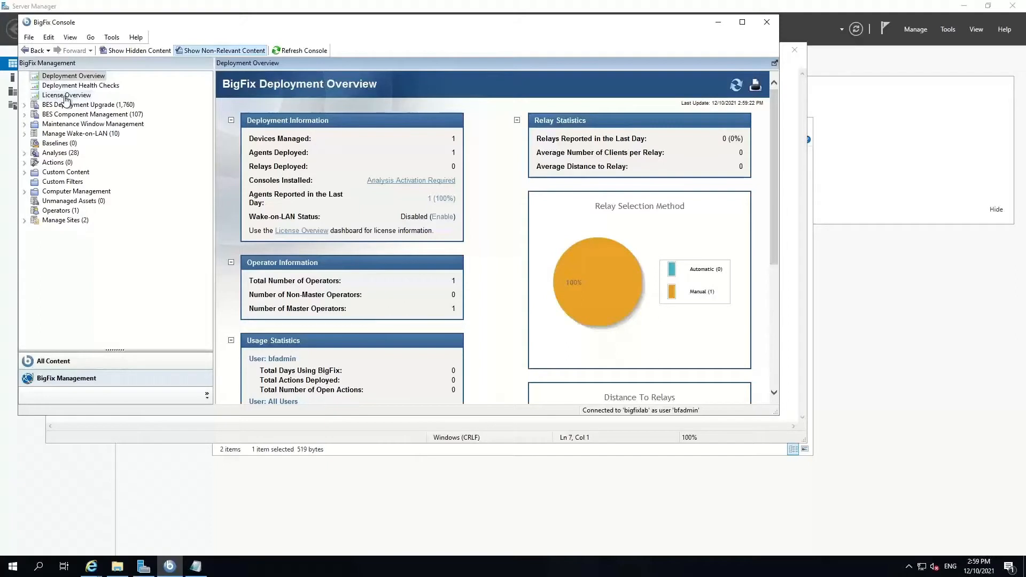
click(65, 96)
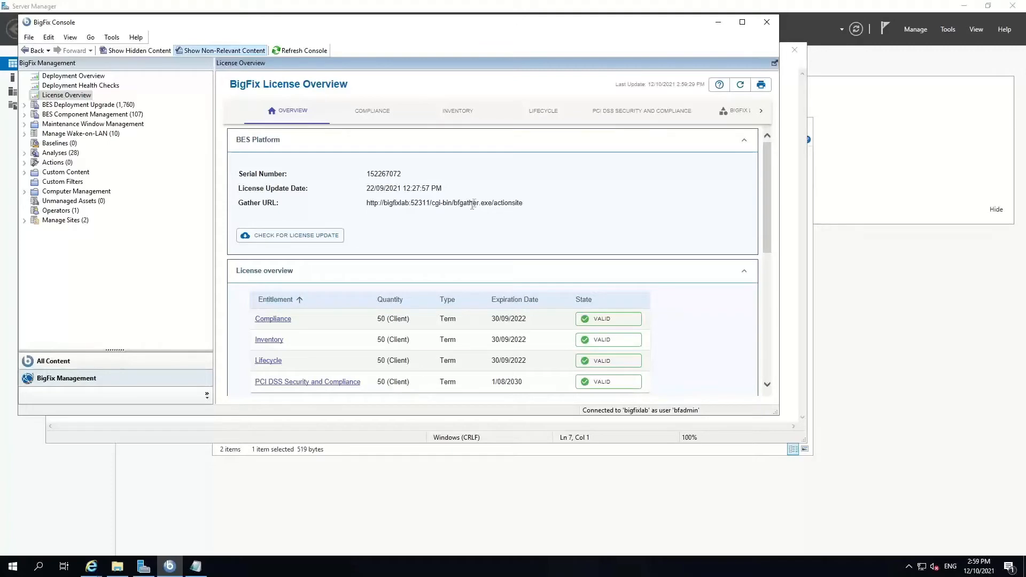
scroll(491, 207, down, 4)
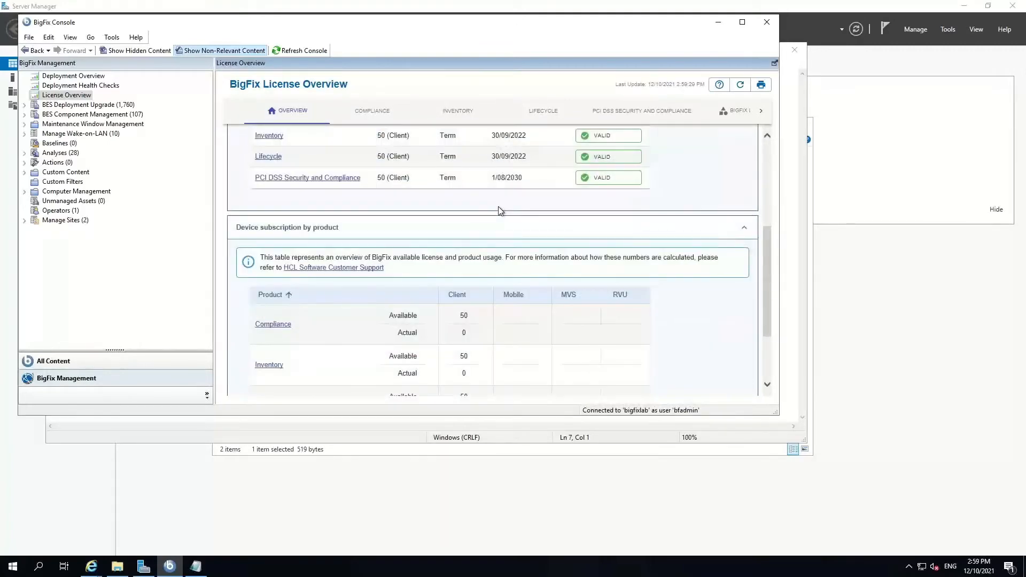
scroll(500, 210, down, 1)
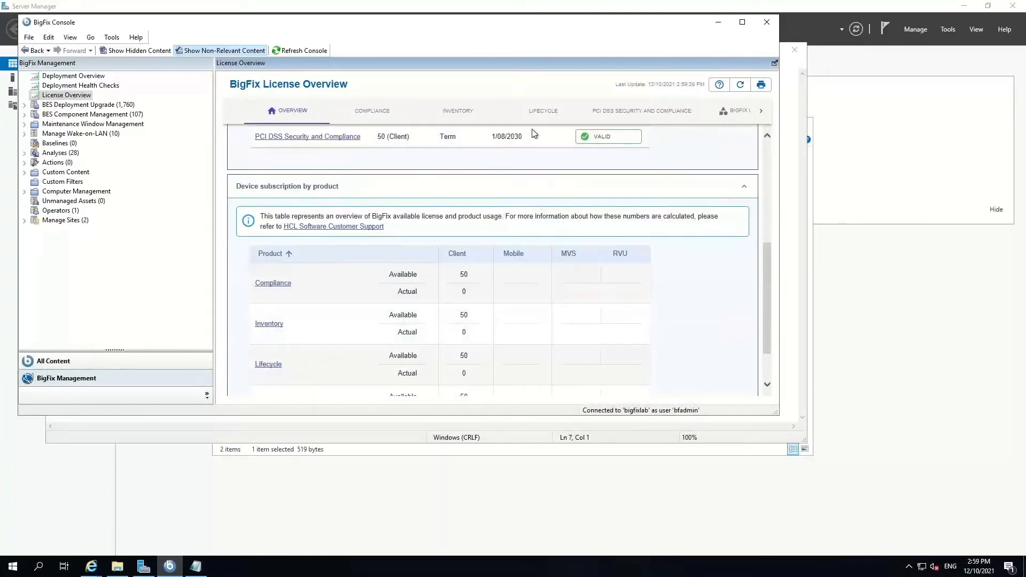
scroll(531, 129, up, 3)
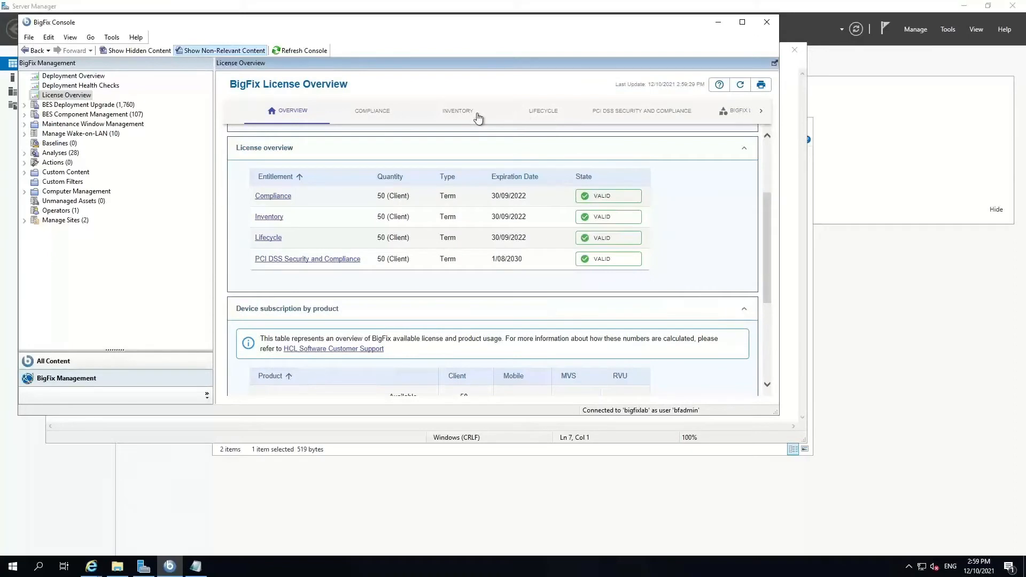
- Open the Lifecycle license details and accept the product's End User License Agreement
click(533, 115)
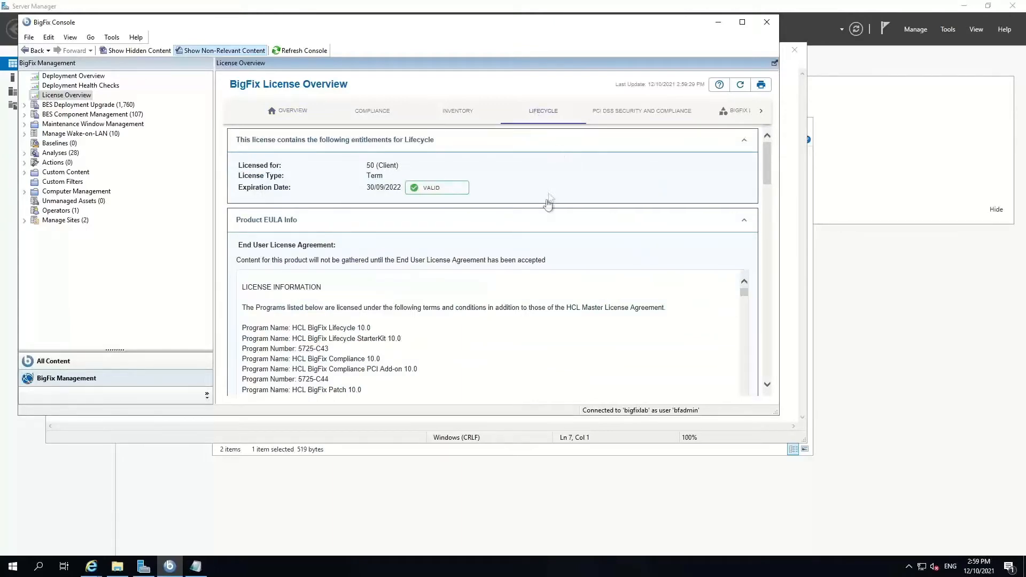
scroll(498, 248, down, 5)
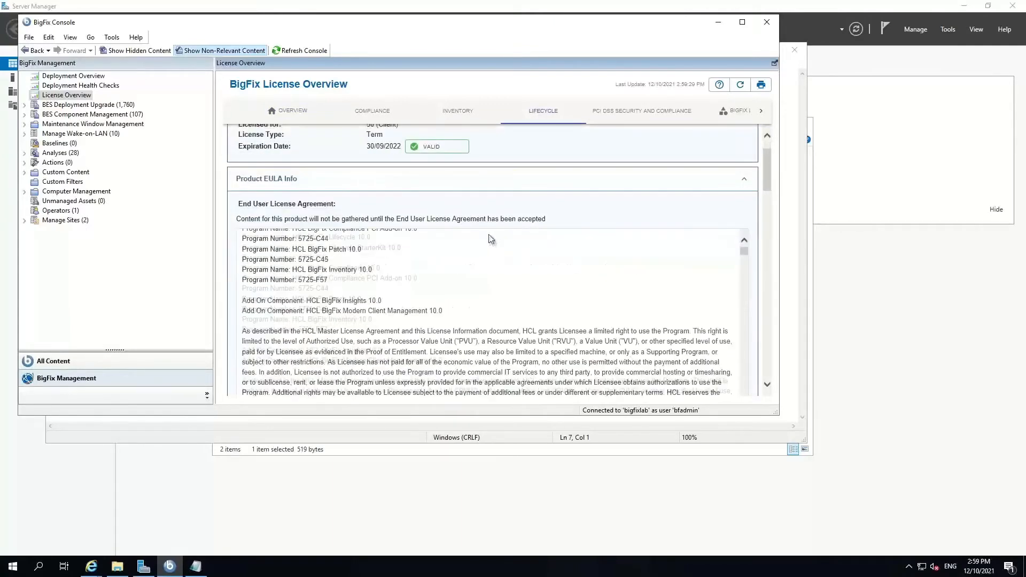
drag(767, 180, 774, 227)
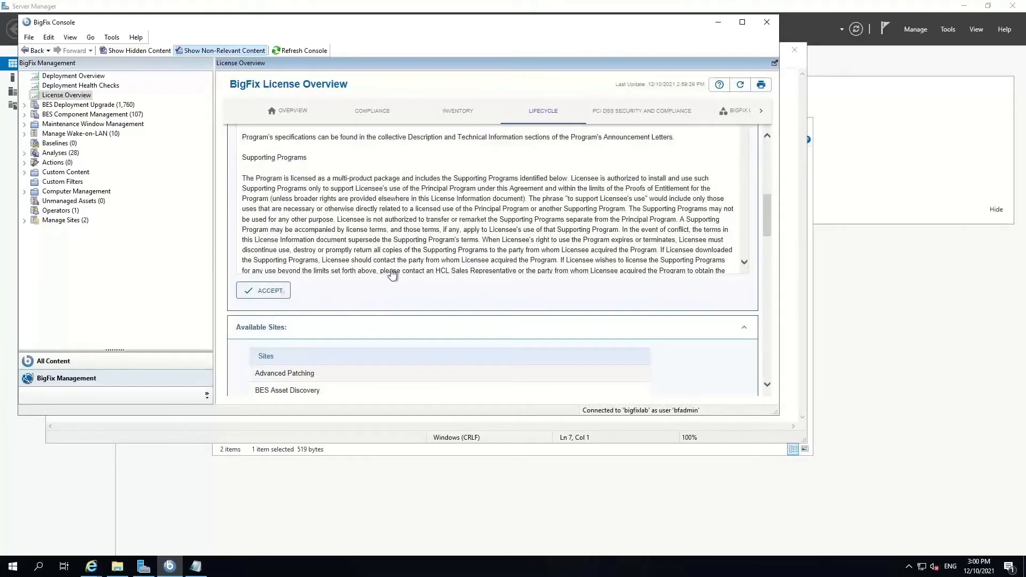
scroll(454, 252, down, 8)
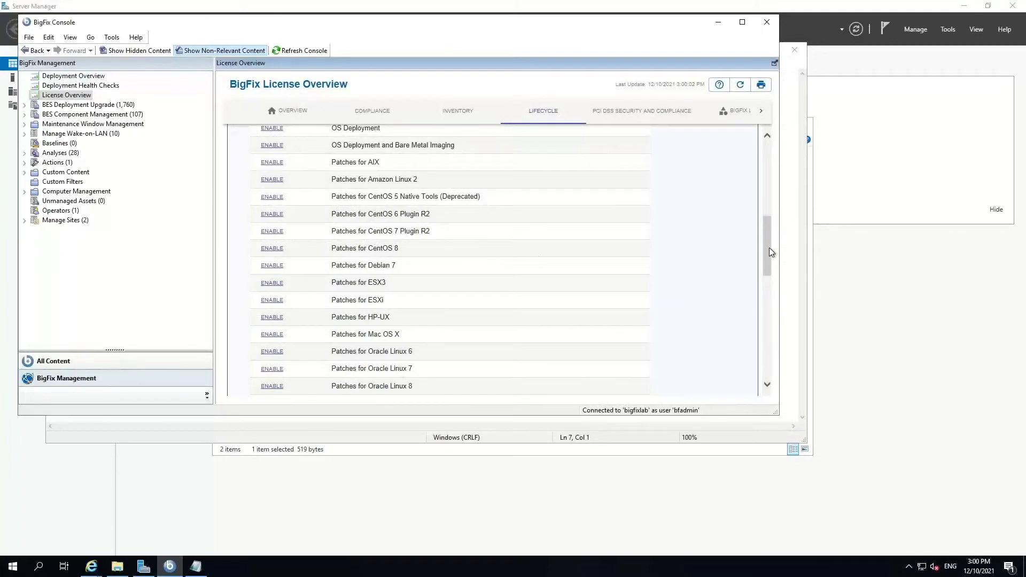
- Find Patches for Windows (English) among the available Lifecycle sites and enable it
drag(769, 248, 770, 259)
drag(775, 277, 780, 355)
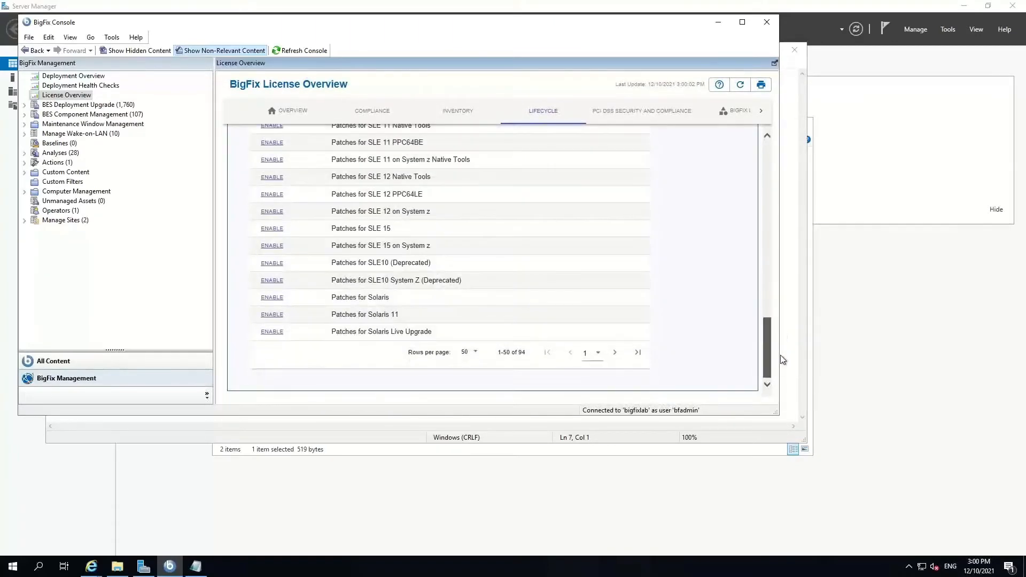
click(612, 353)
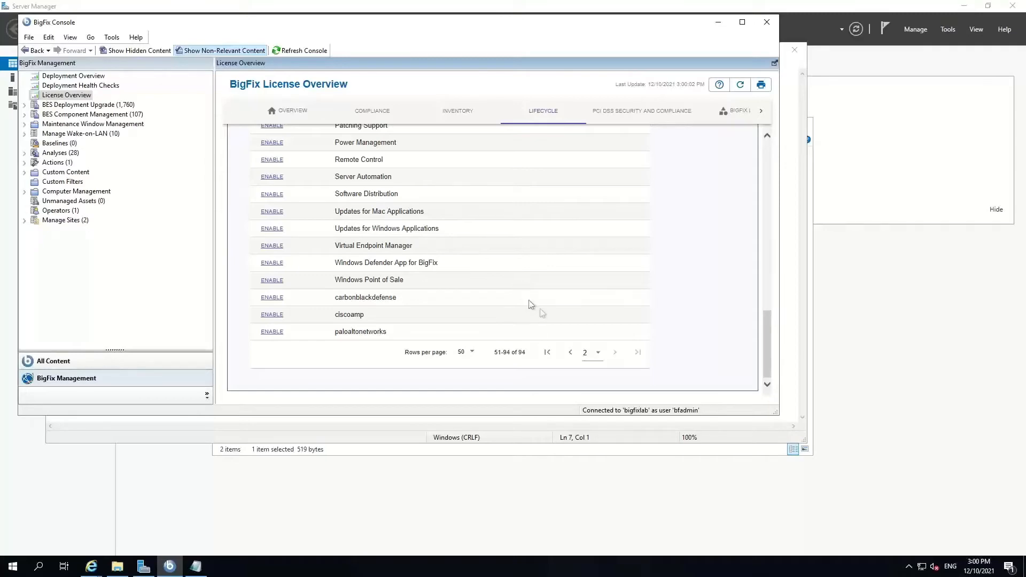
scroll(526, 288, up, 3)
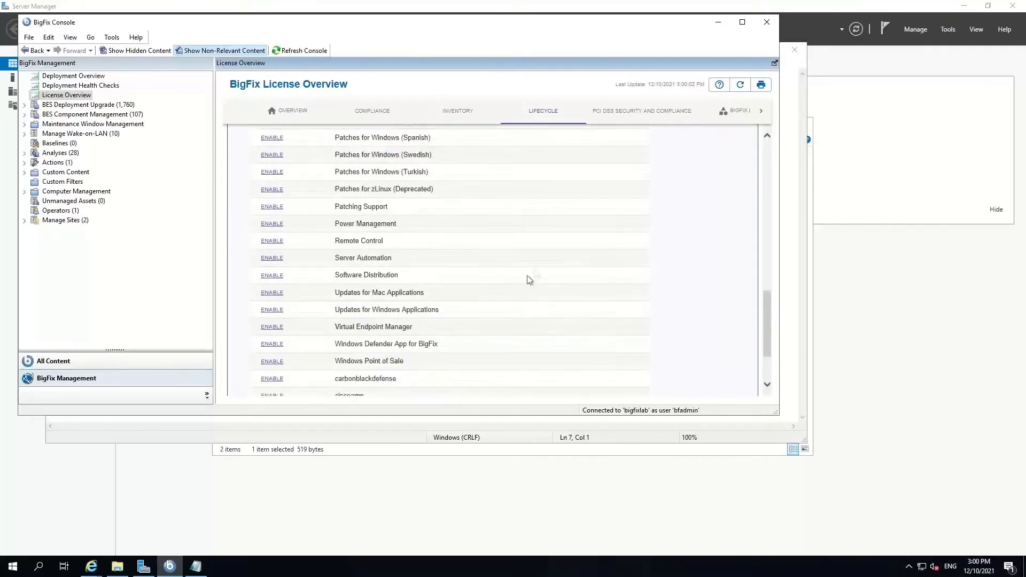
scroll(478, 226, up, 10)
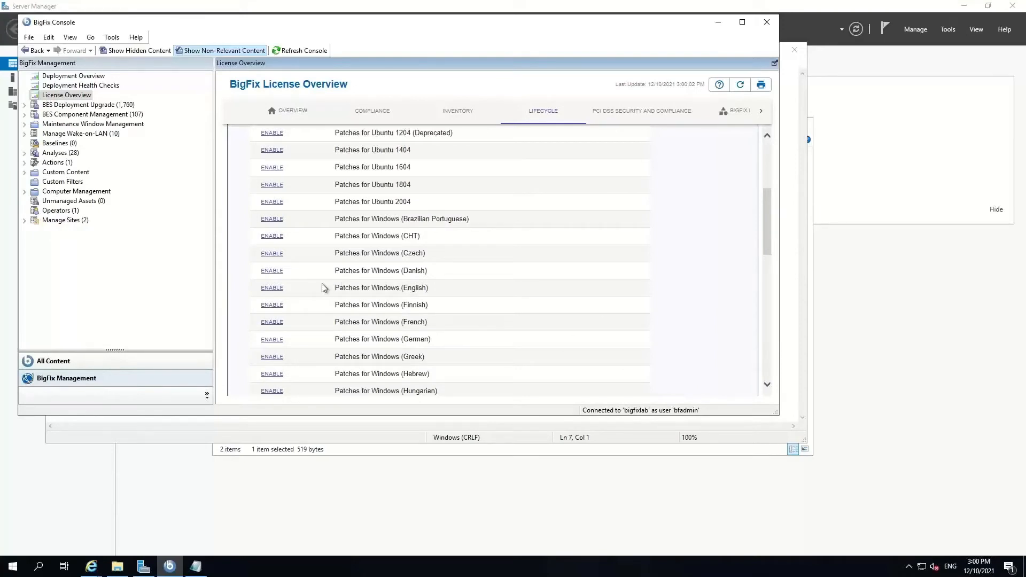
click(273, 289)
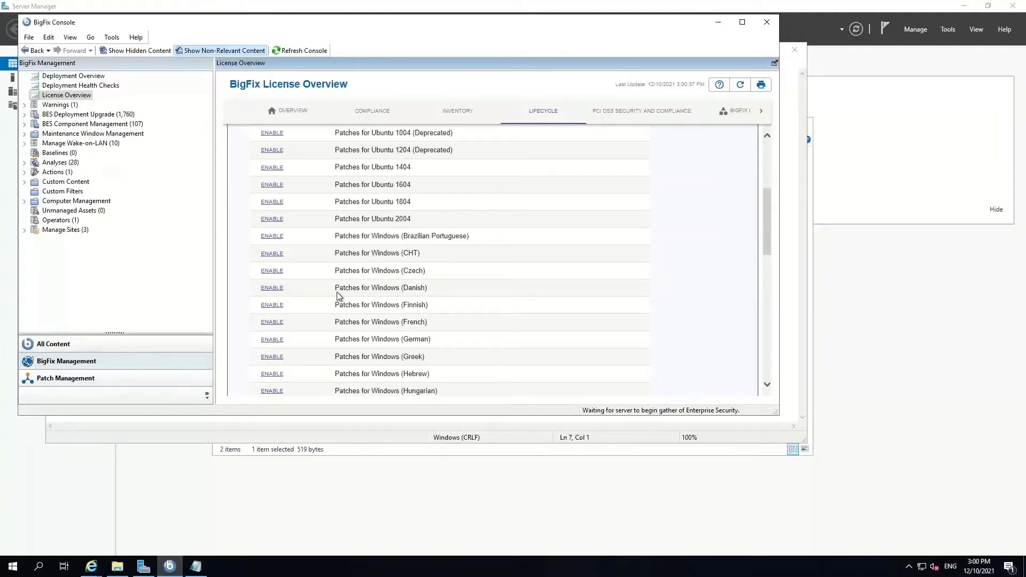
- Locate the newly enabled Enterprise Security site in the Lifecycle list of available sites
scroll(769, 235, down, 1)
drag(771, 238, 768, 352)
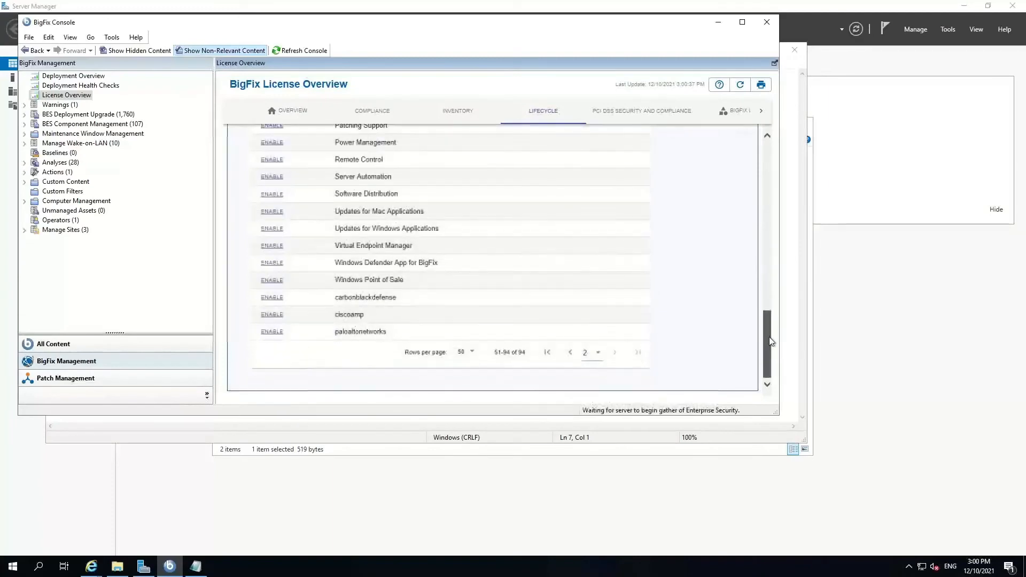
scroll(575, 352, up, 5)
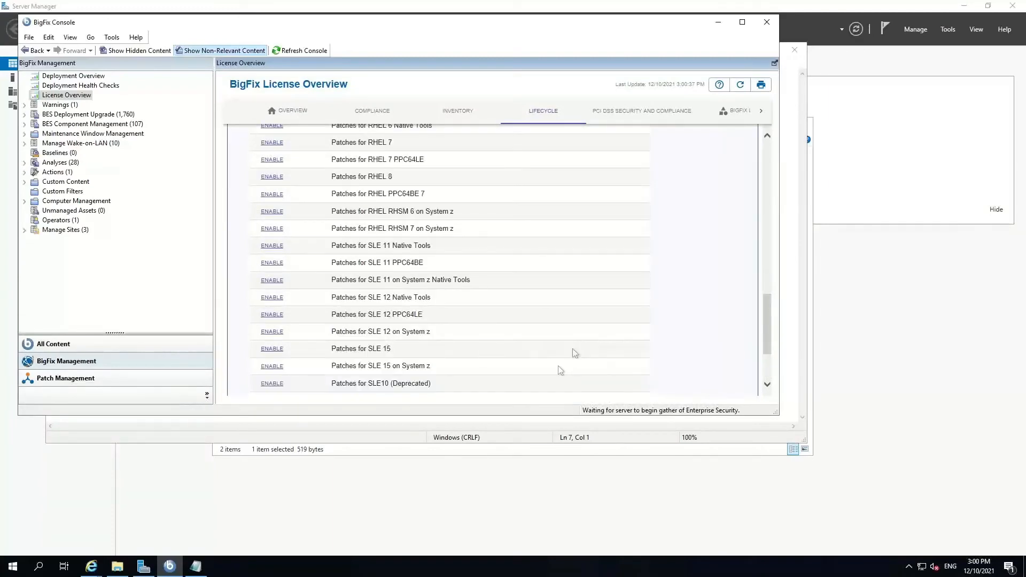
drag(764, 310, 775, 164)
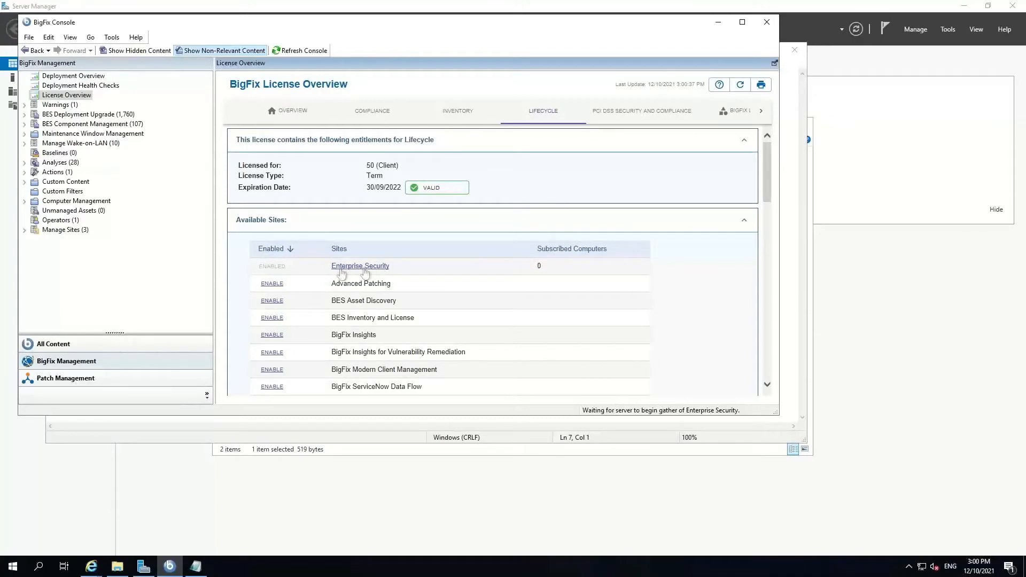
drag(396, 269, 322, 268)
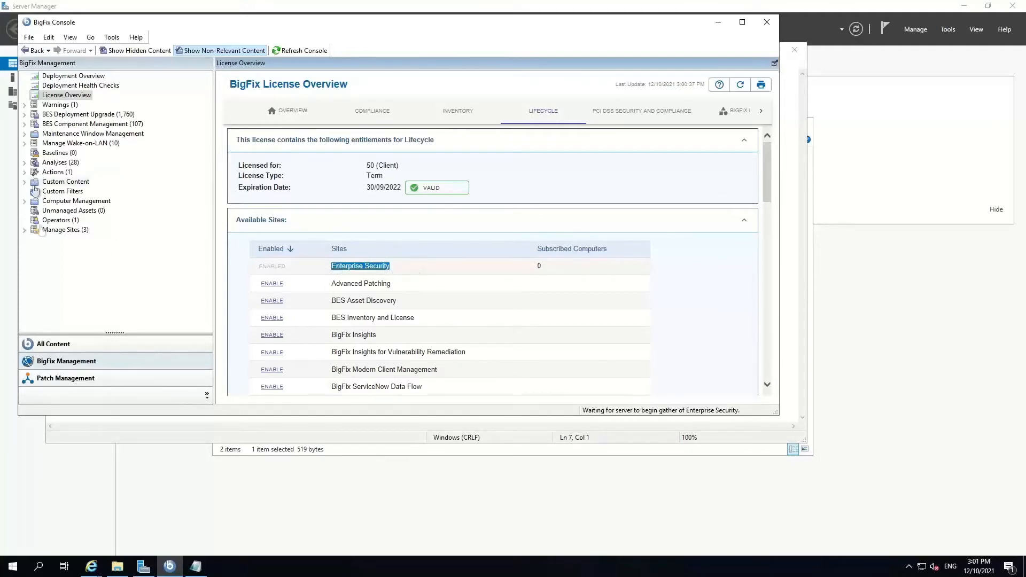
- Open the Enterprise Security site under External Sites and check its gather URL and current version
click(24, 231)
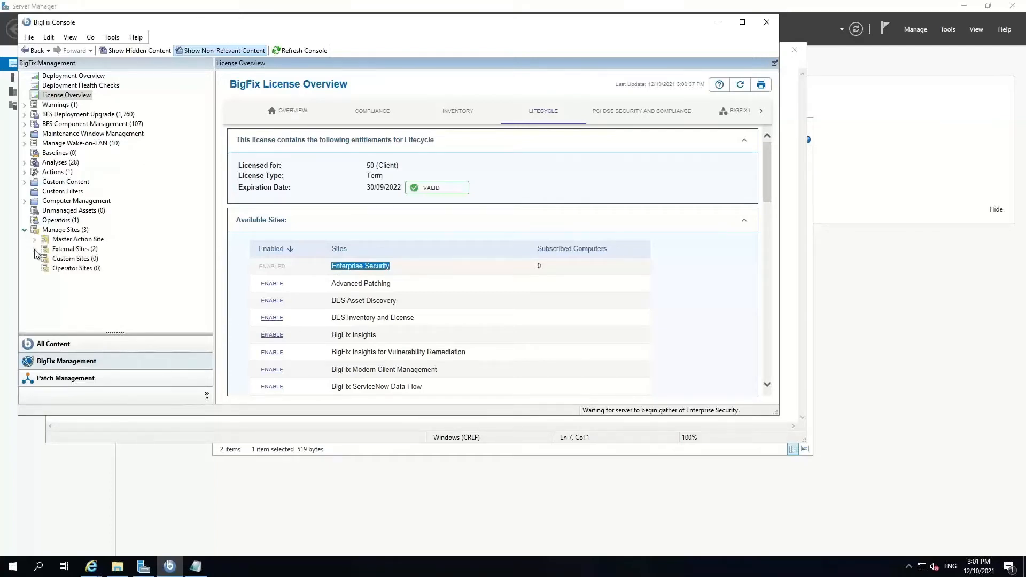
click(35, 249)
click(70, 268)
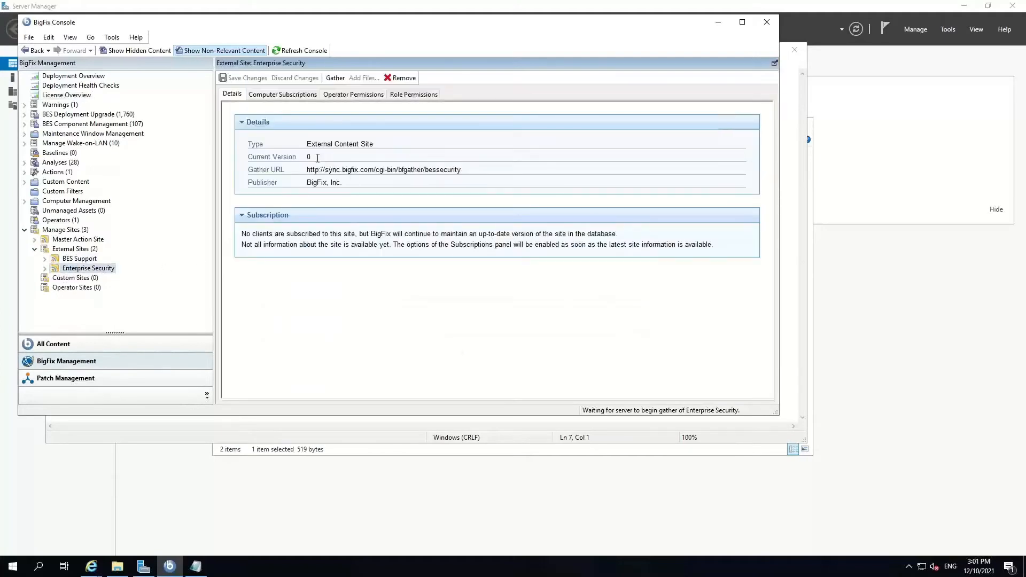
drag(479, 170, 310, 171)
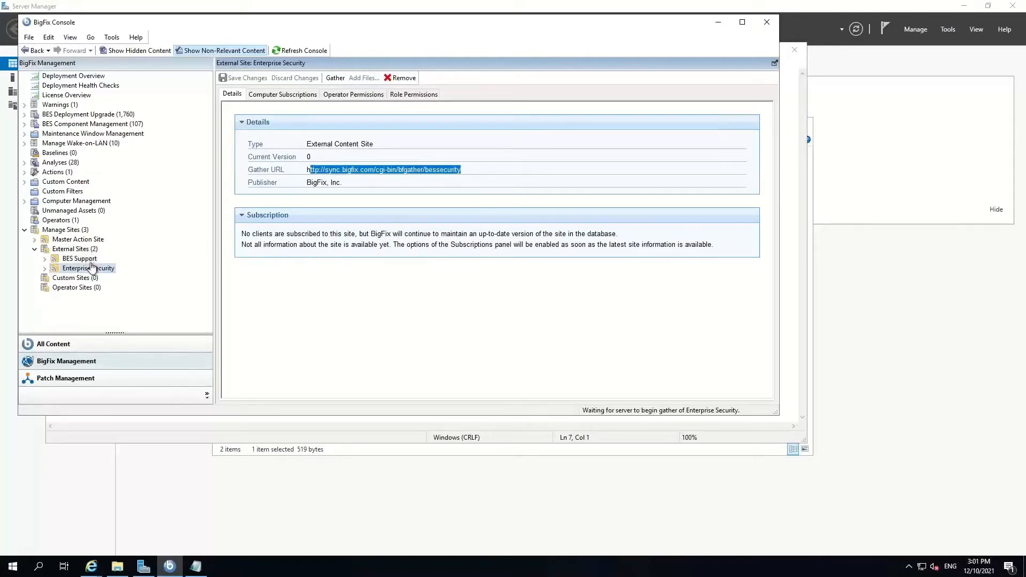
click(315, 164)
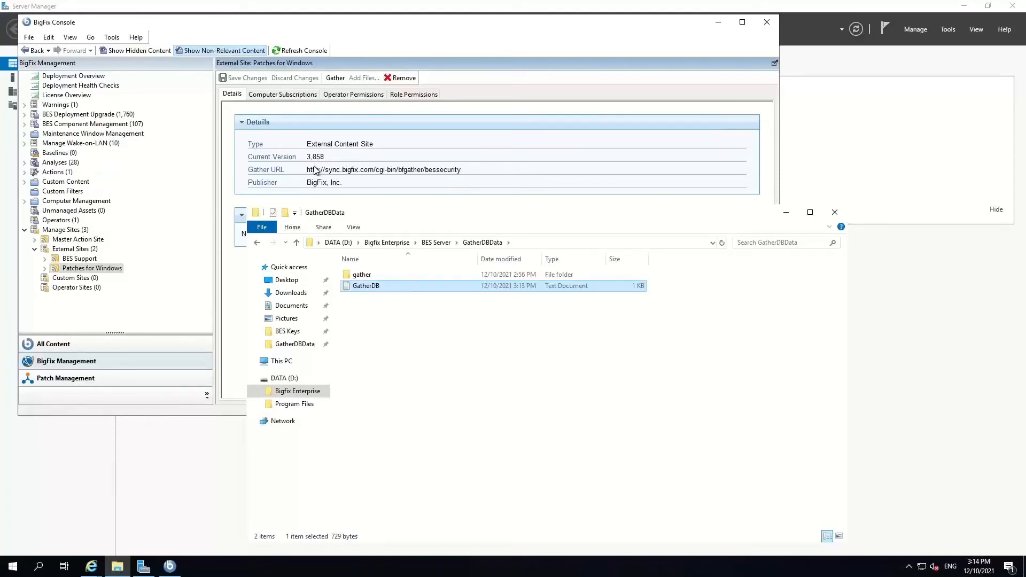
click(324, 157)
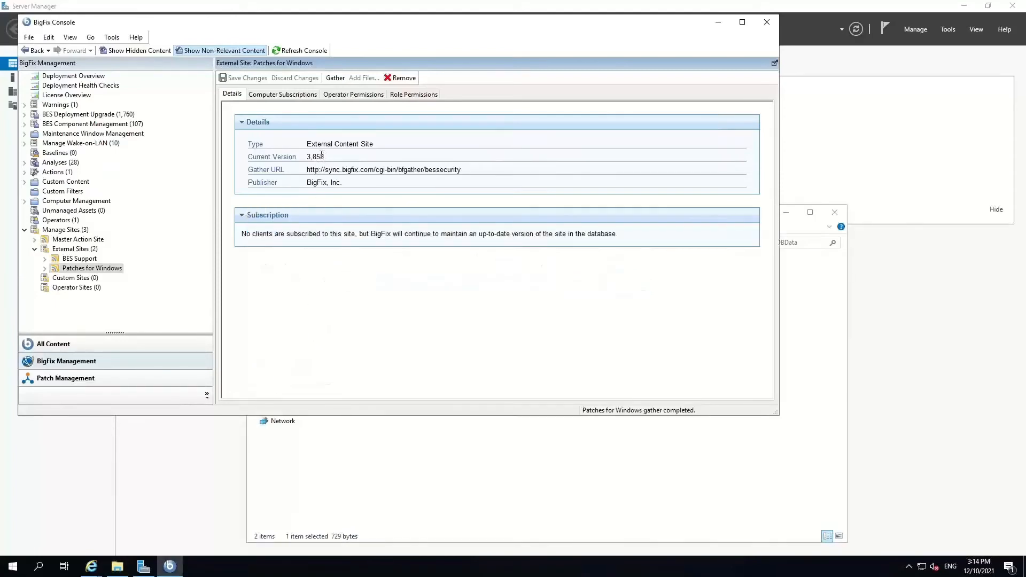
- From the Warnings list, subscribe all computers to the Patches for Windows site and save the change
click(50, 107)
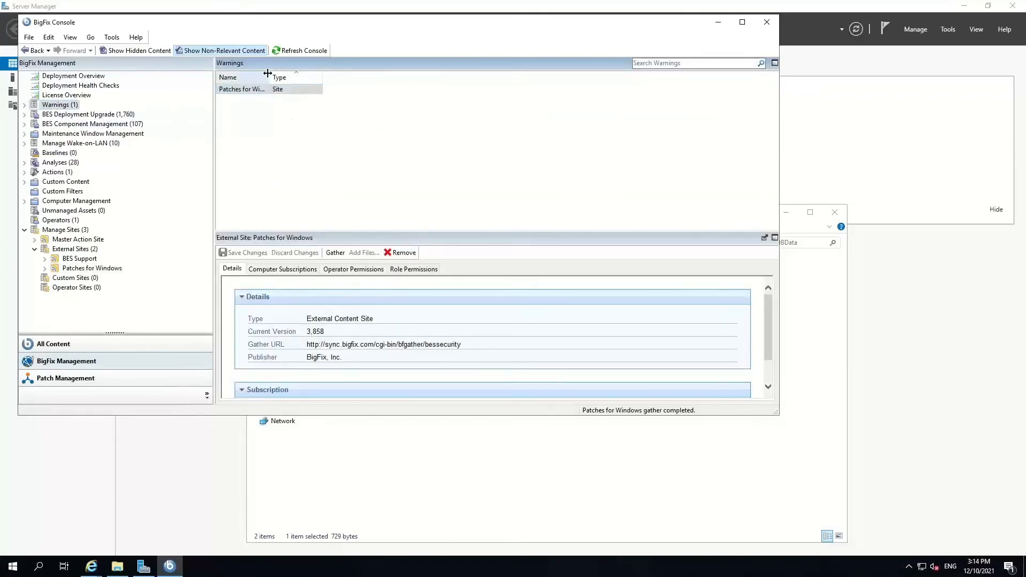
drag(268, 73, 289, 73)
click(303, 92)
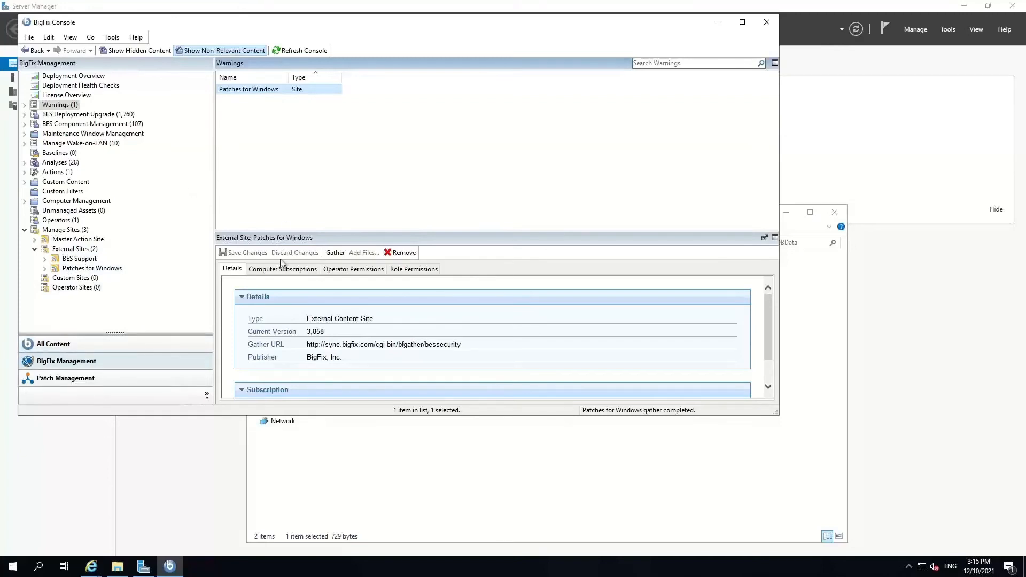
click(303, 269)
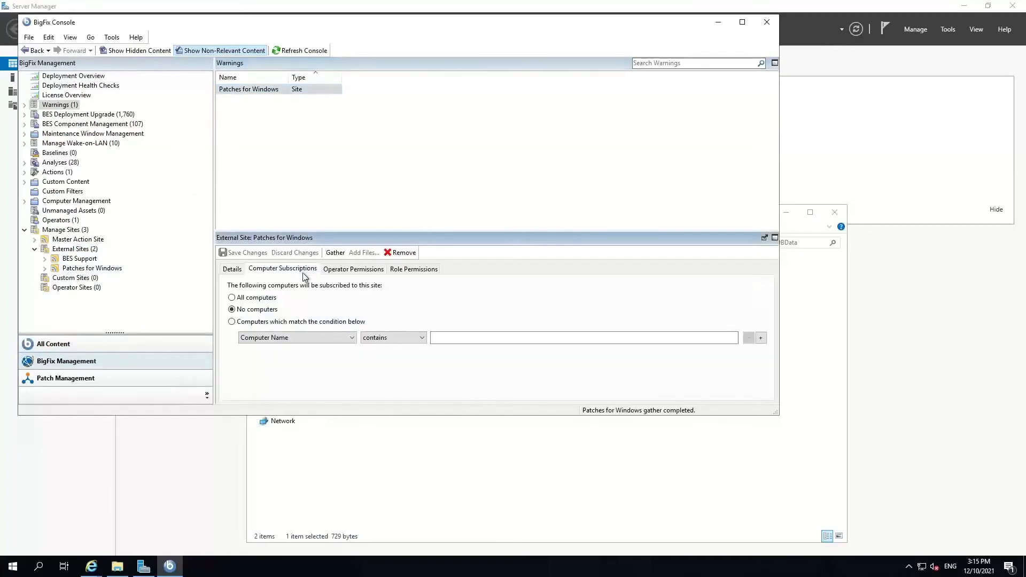
click(268, 298)
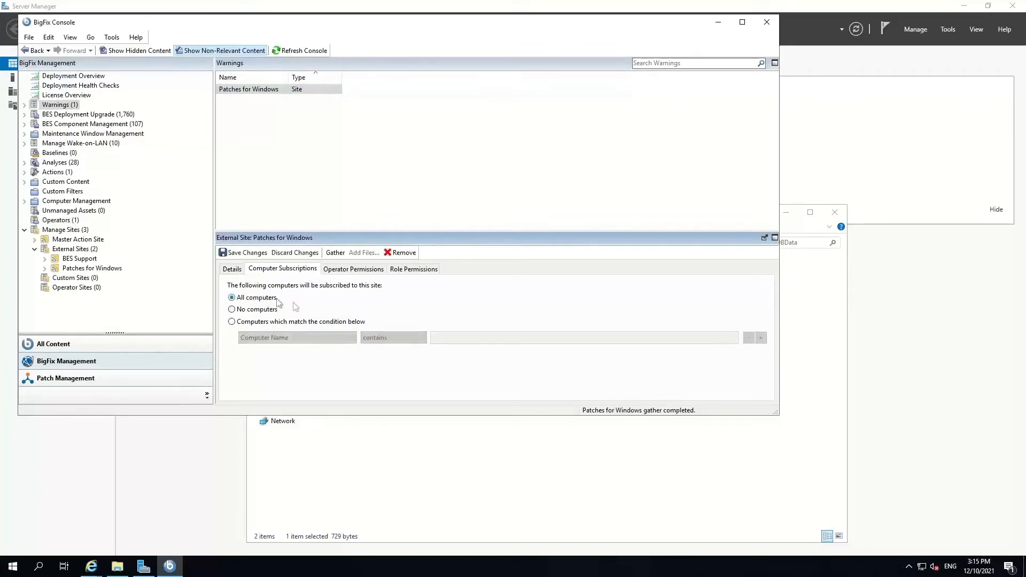
click(255, 254)
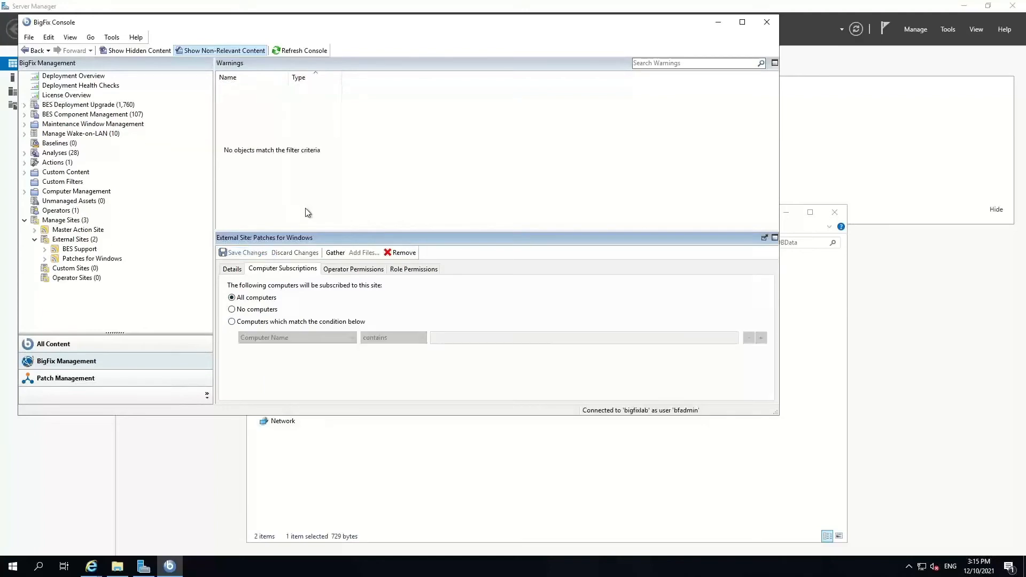
- Review the Patches for Windows site's computer subscriptions and the site-level relevance in its external subscription constraints
click(74, 261)
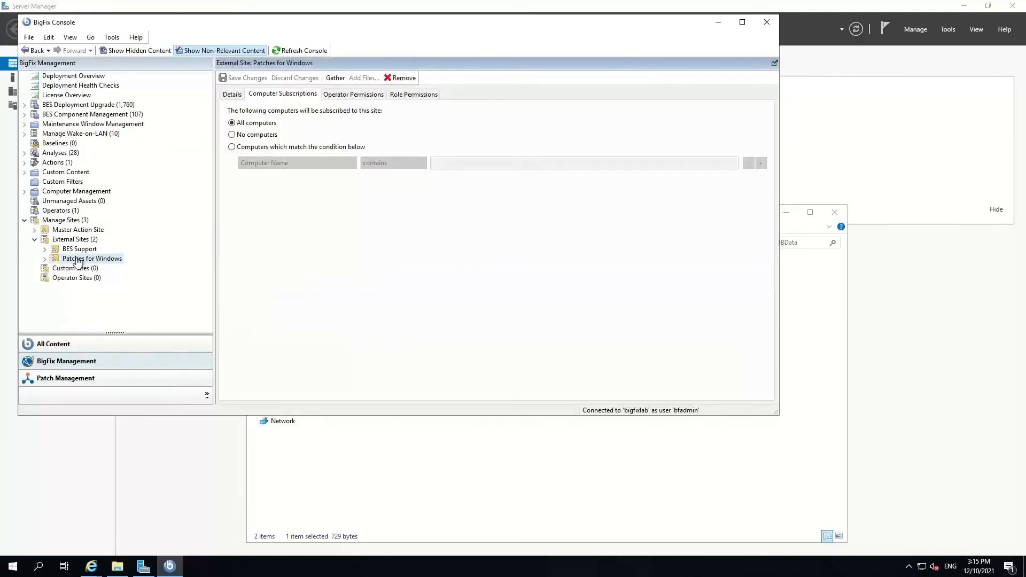
click(234, 98)
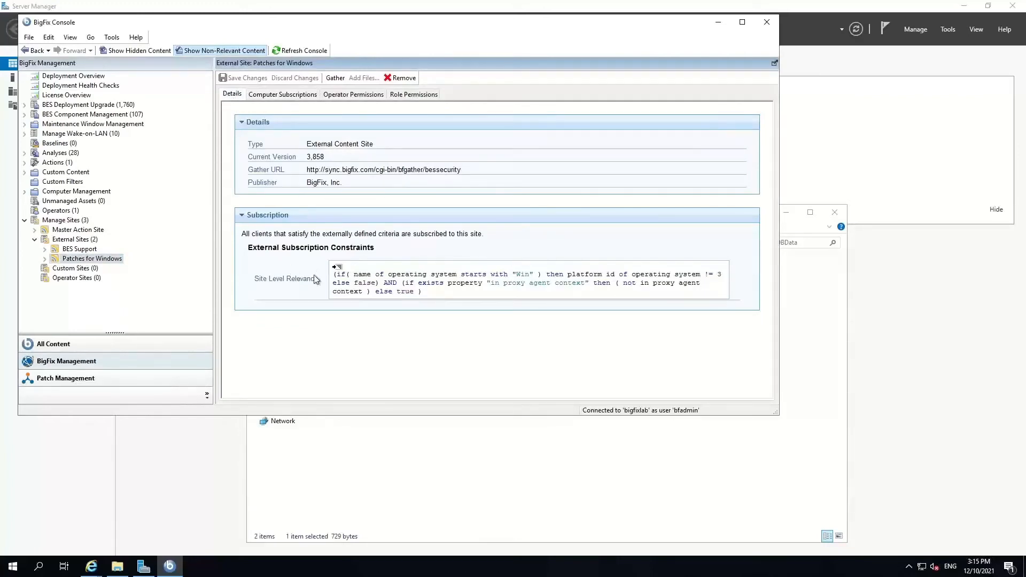
click(282, 94)
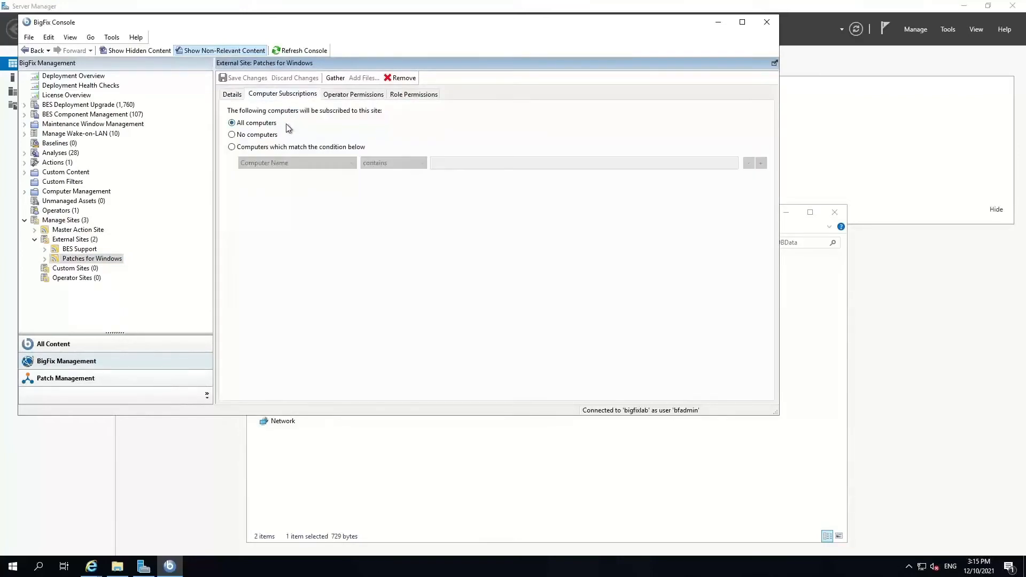
click(236, 96)
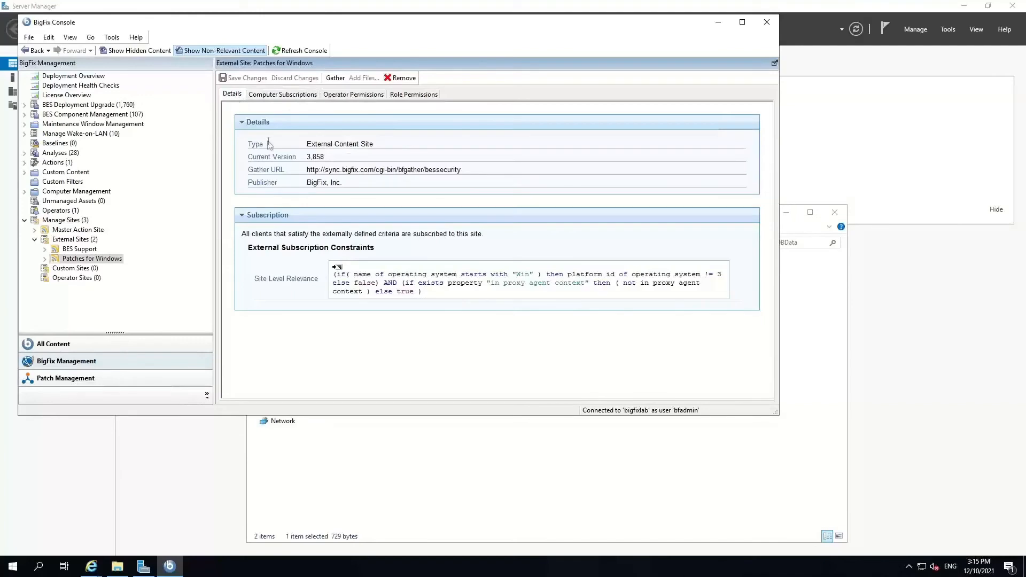
drag(437, 293, 326, 287)
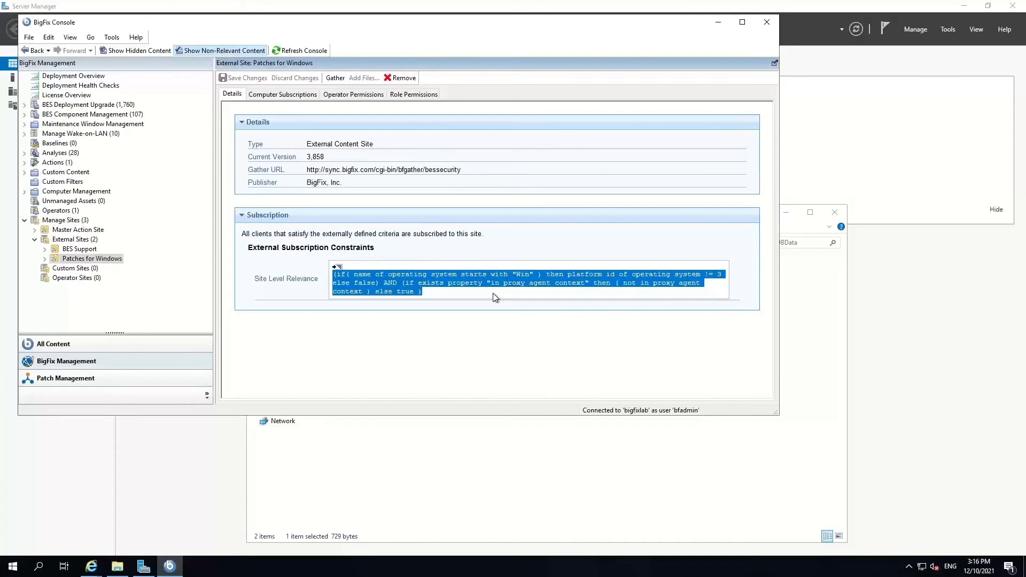
click(367, 271)
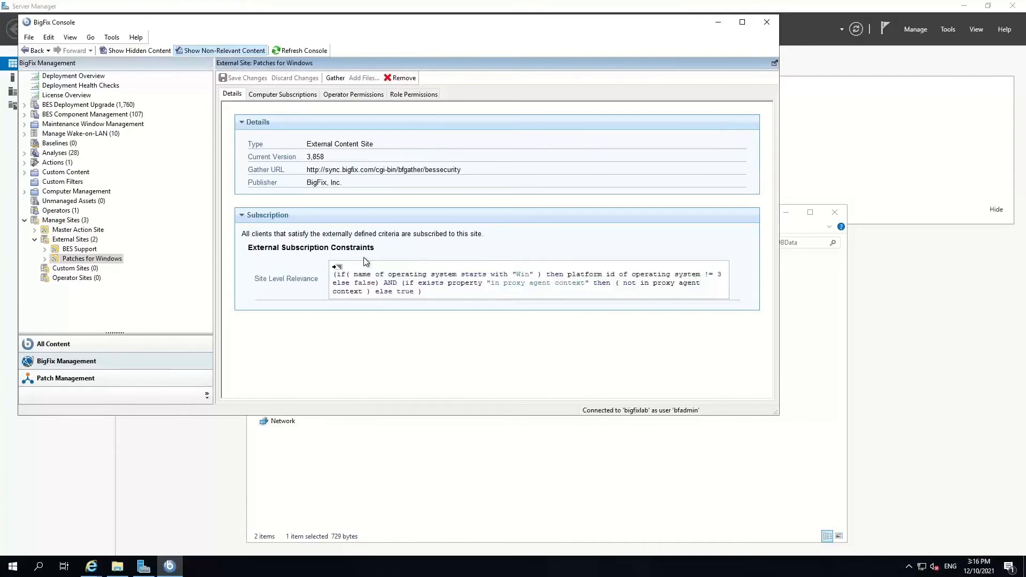
click(270, 96)
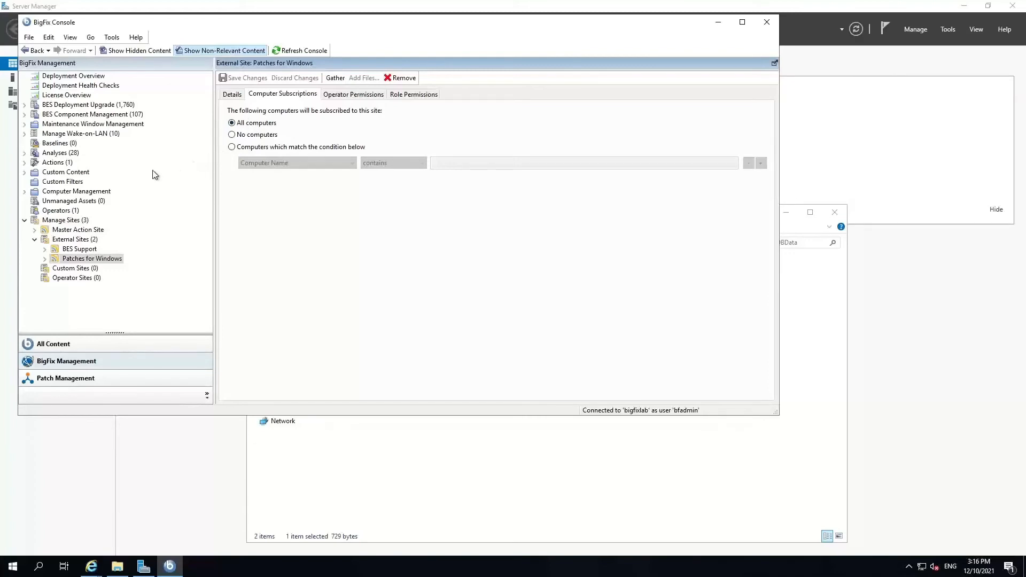
- Select all BES Support analyses in the BigFix Management domain and activate them
click(67, 153)
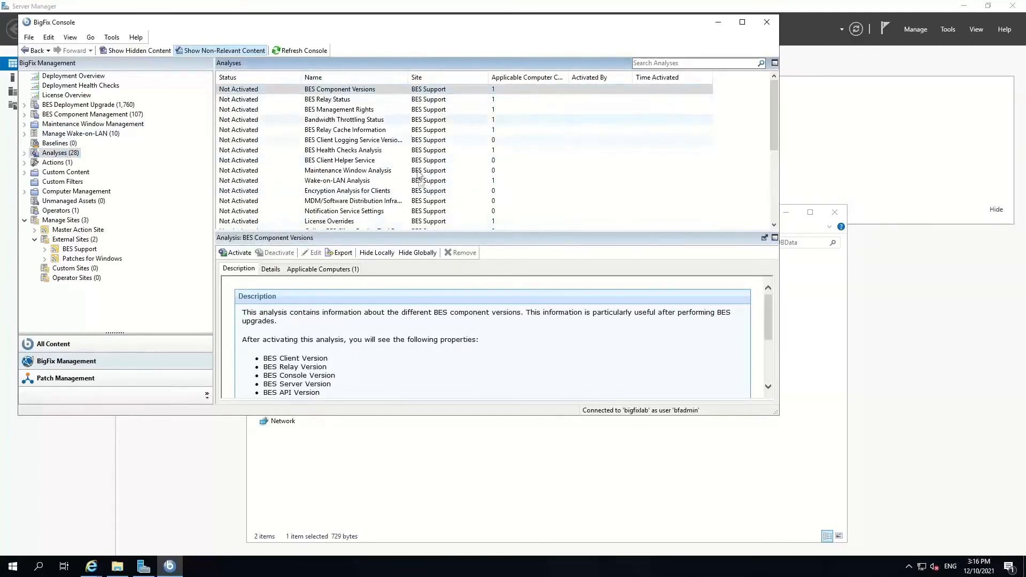
scroll(426, 204, down, 3)
scroll(426, 204, down, 2)
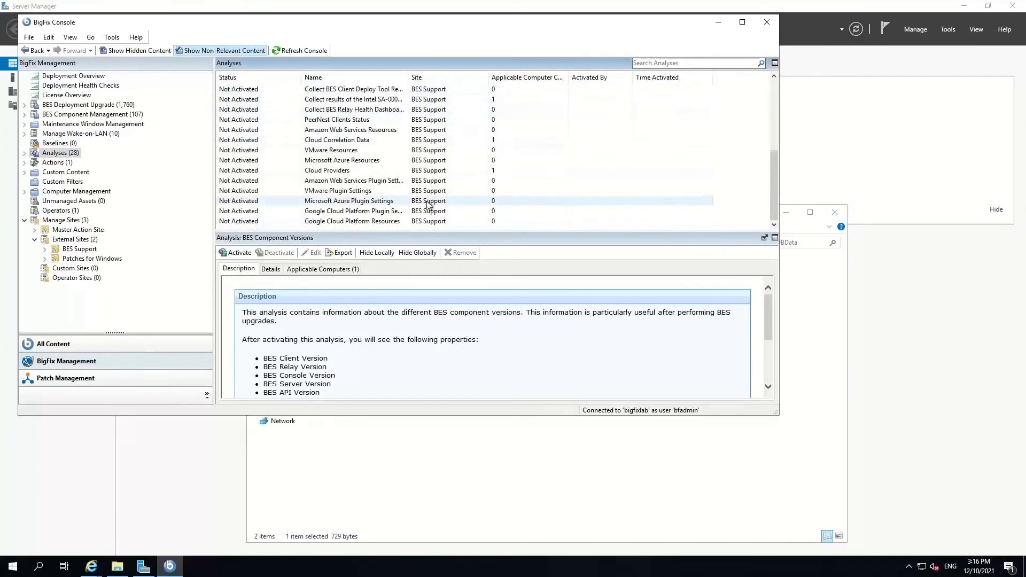
shift+click(256, 222)
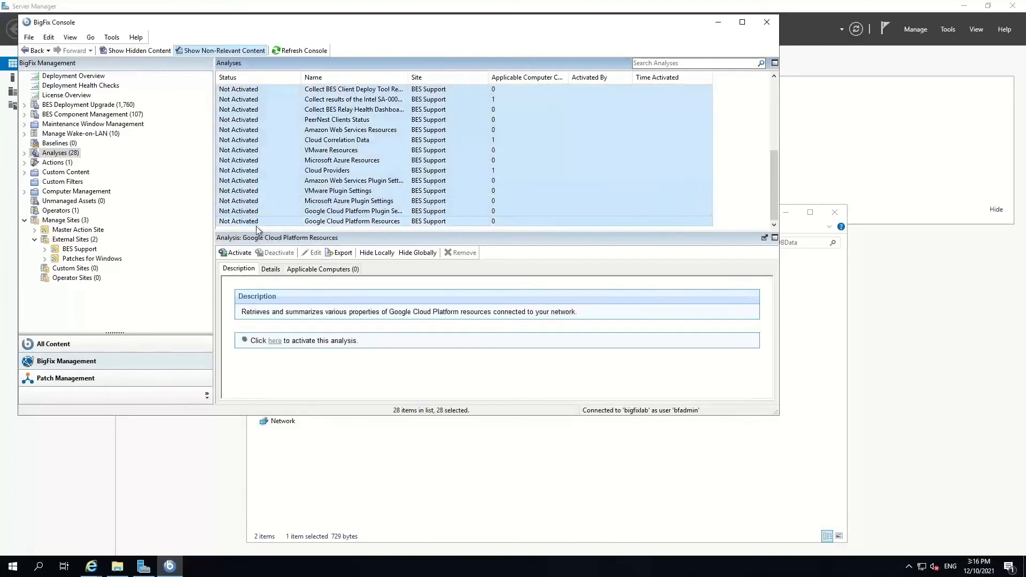
right_click(262, 169)
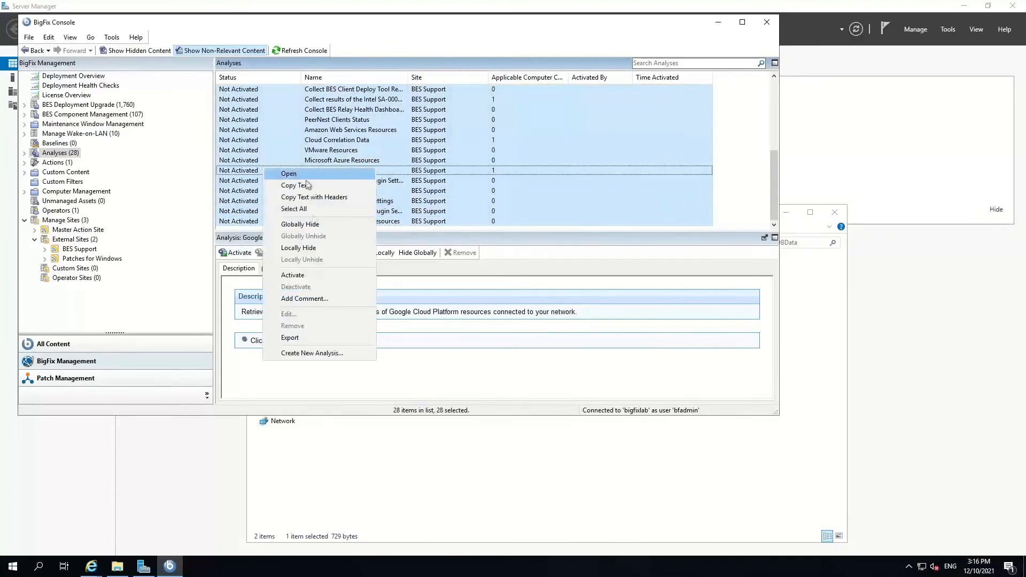
click(311, 278)
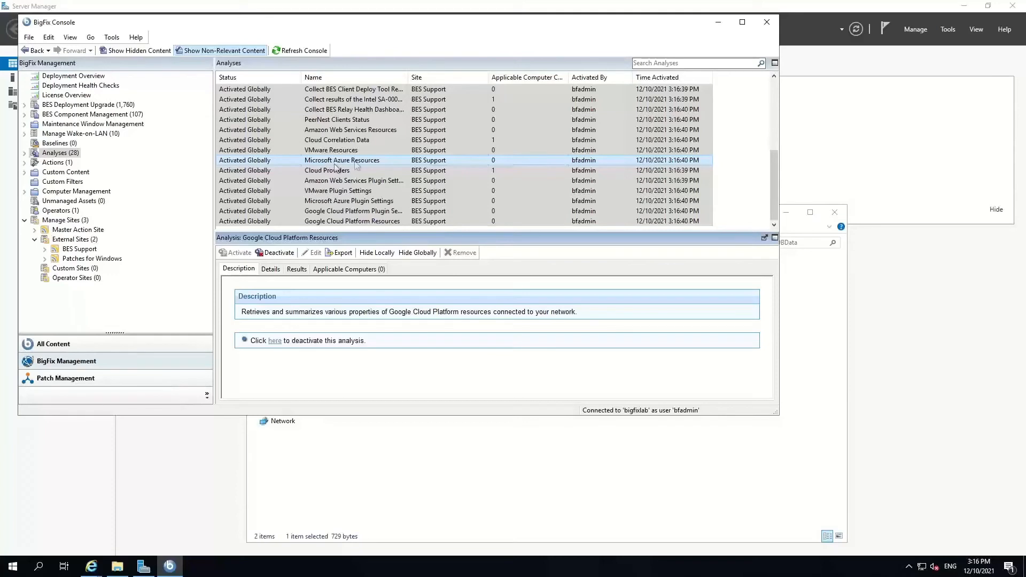
click(355, 161)
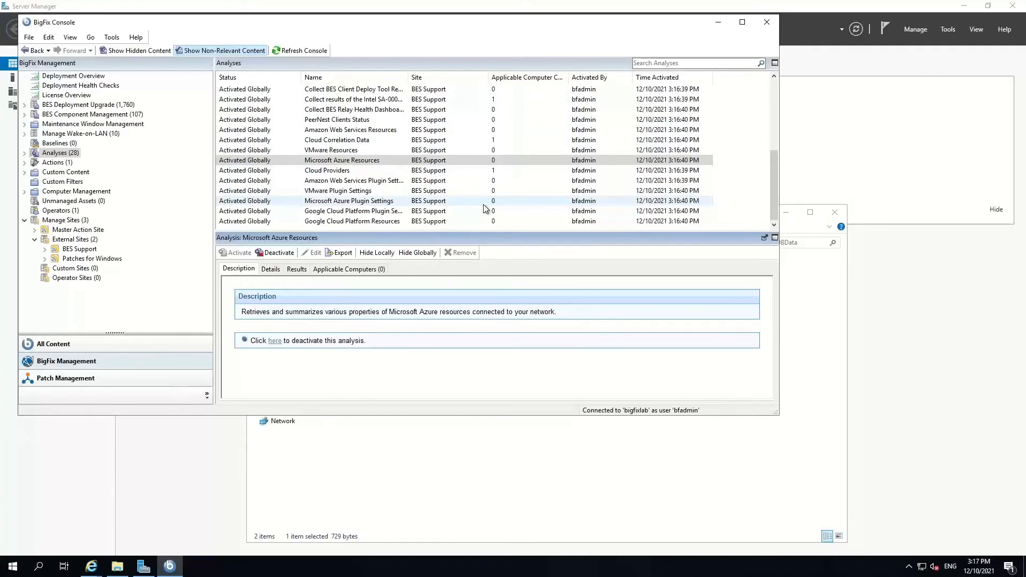
- Open the computer settings of BIGFIXLAB for editing from the All Content domain's computer list
click(57, 339)
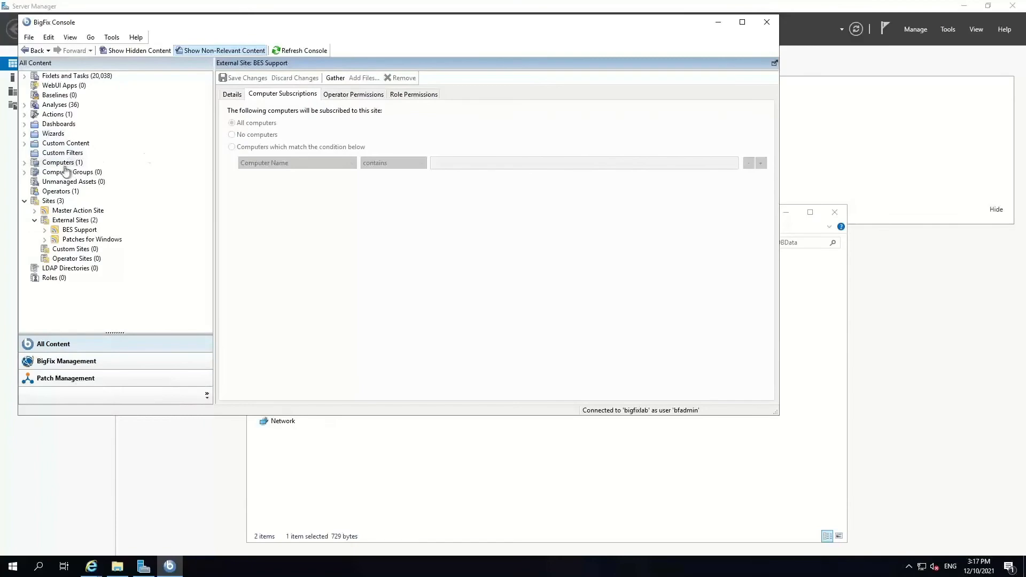
click(62, 163)
right_click(283, 89)
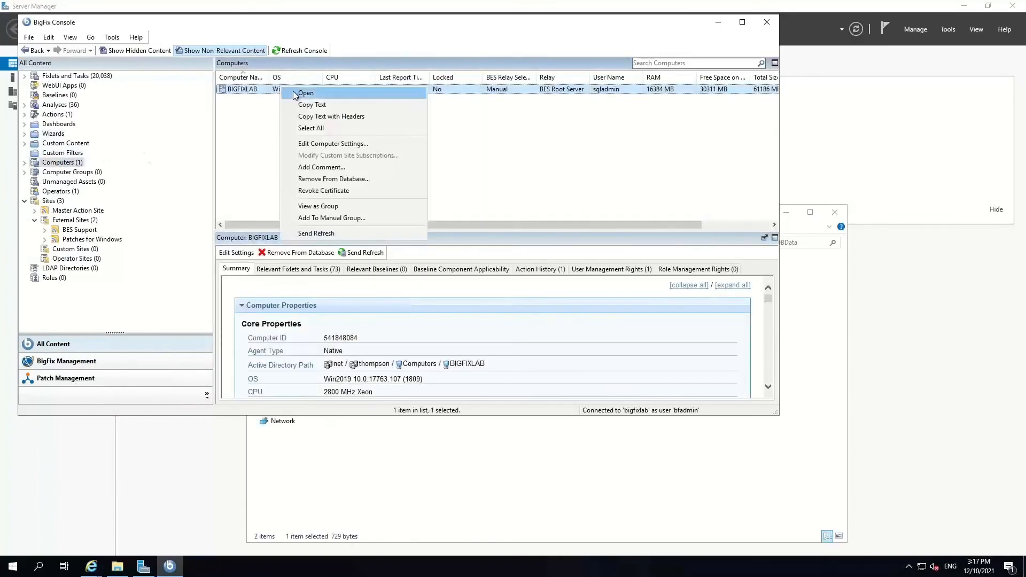
click(332, 143)
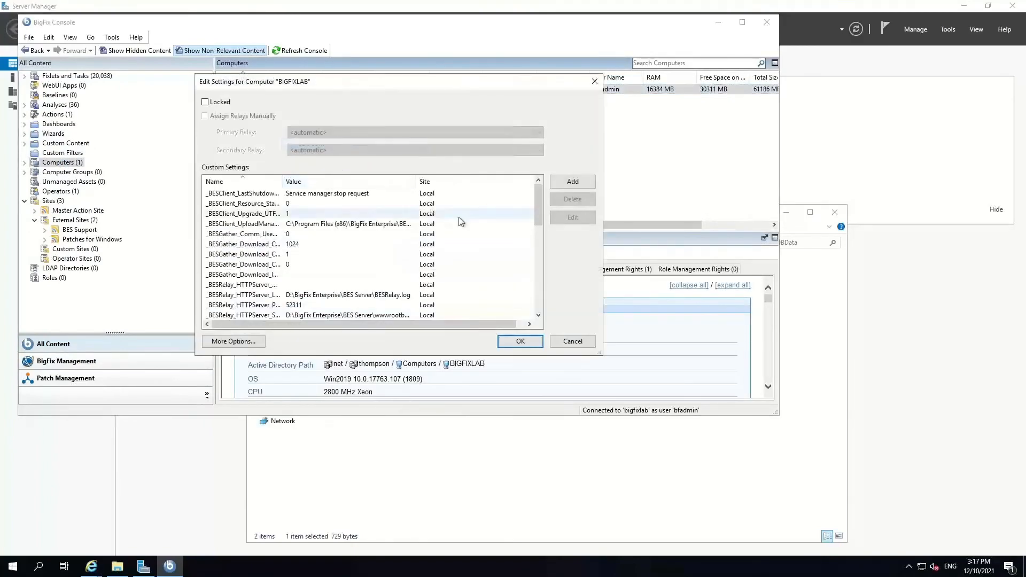
- Set the custom setting _BESGather_Download_CacheLimitMB to 50000 and apply the change to BIGFIXLAB
scroll(448, 255, down, 1)
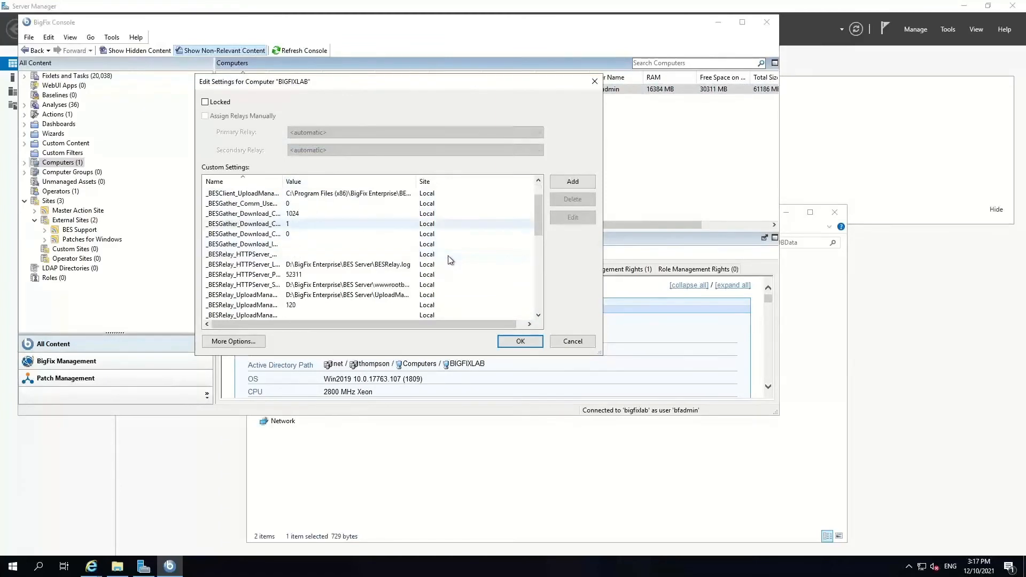
click(350, 219)
drag(283, 181, 343, 181)
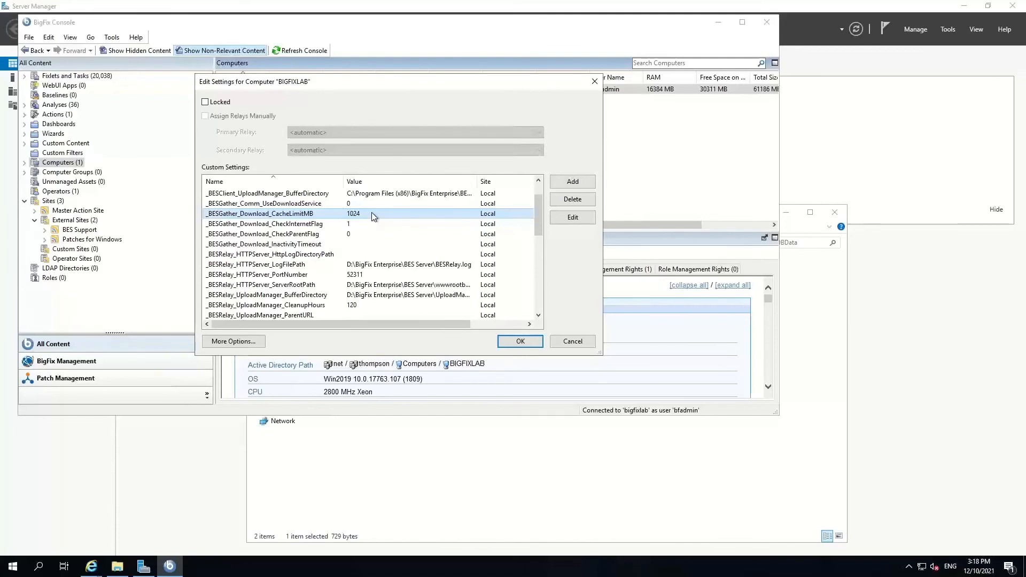
click(558, 216)
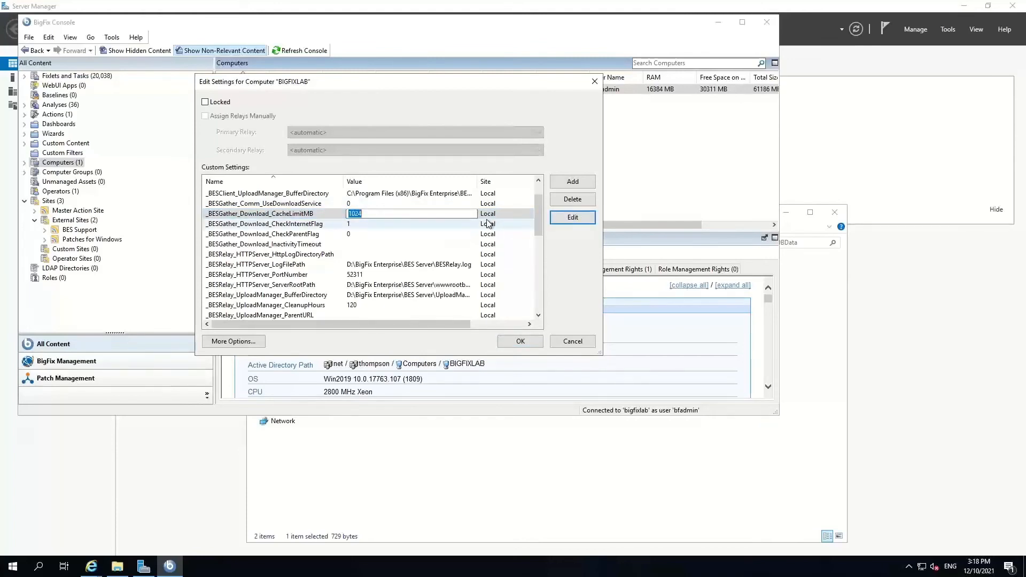
text(50000)
key(Return)
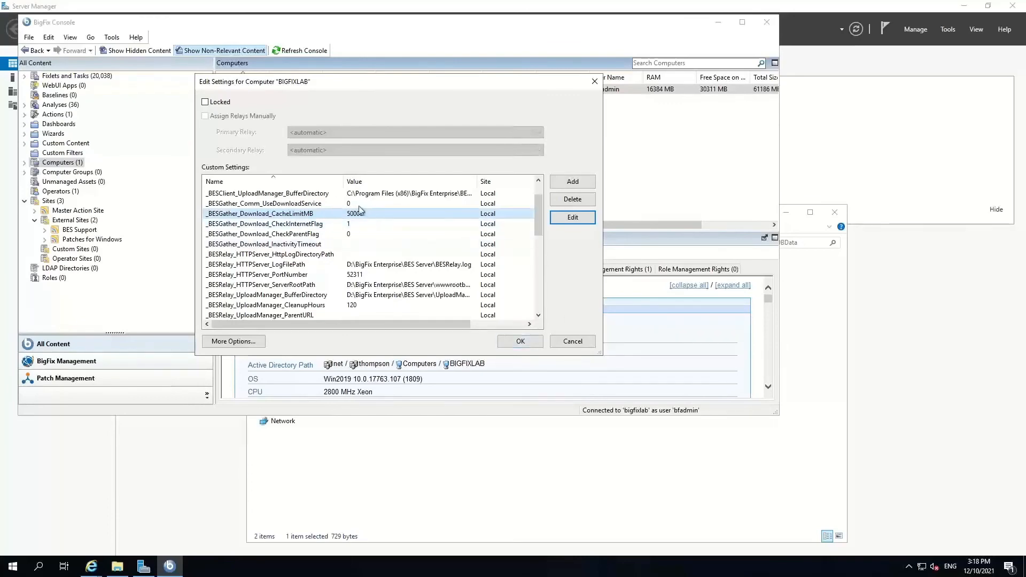
click(539, 345)
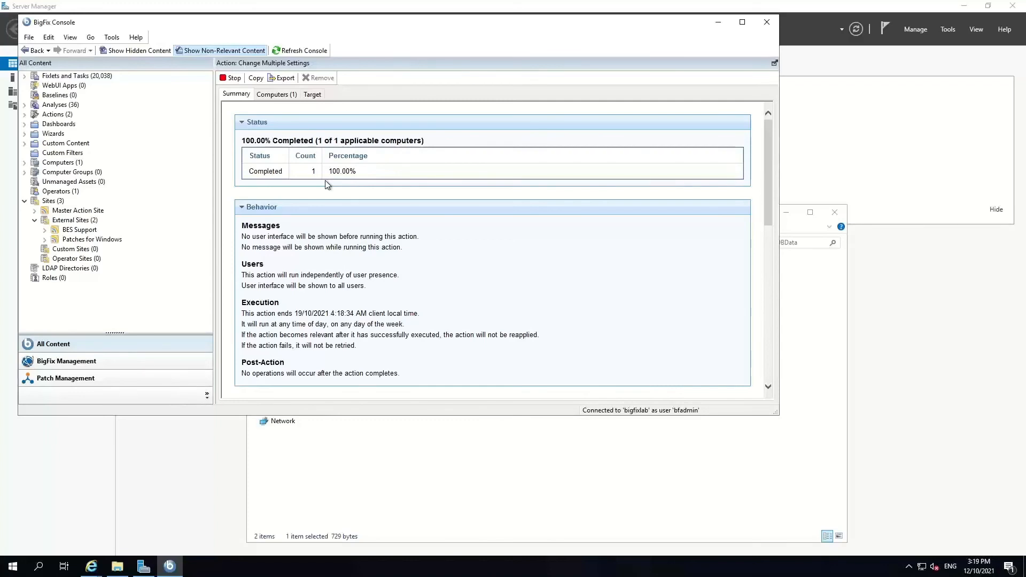
- Start a new automatic computer group and name it All-OS-Win2019
click(91, 172)
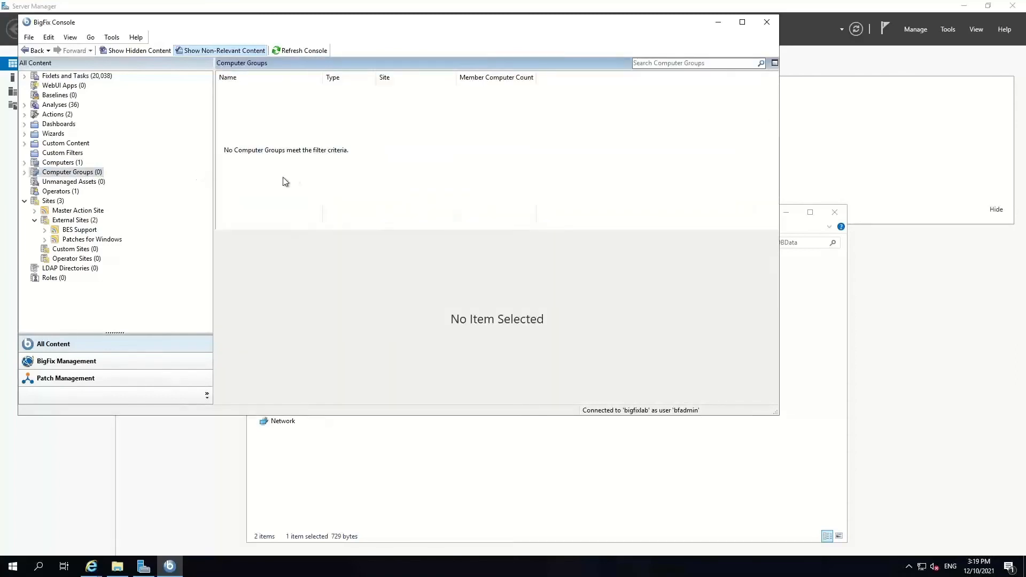
right_click(288, 123)
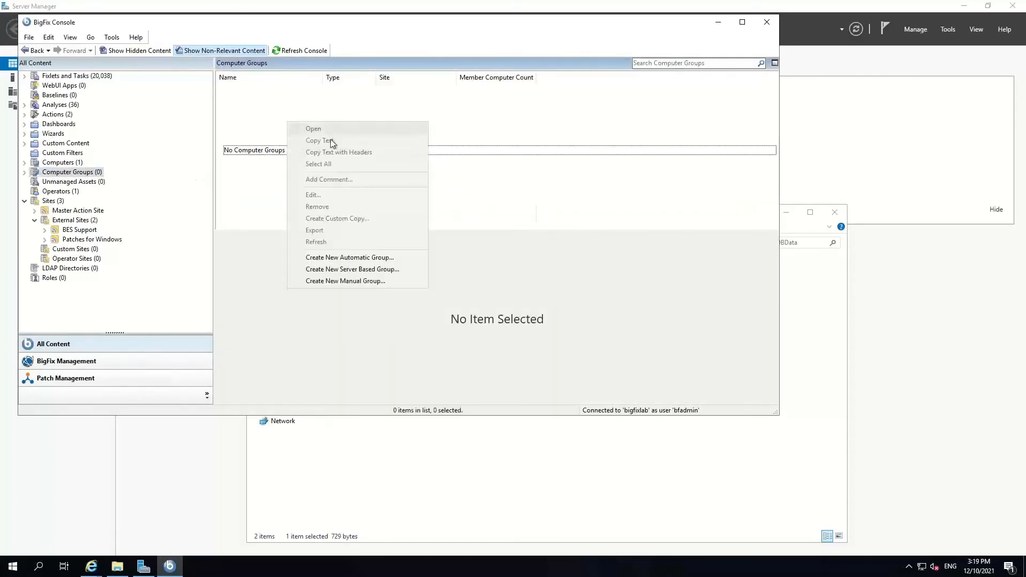
click(367, 258)
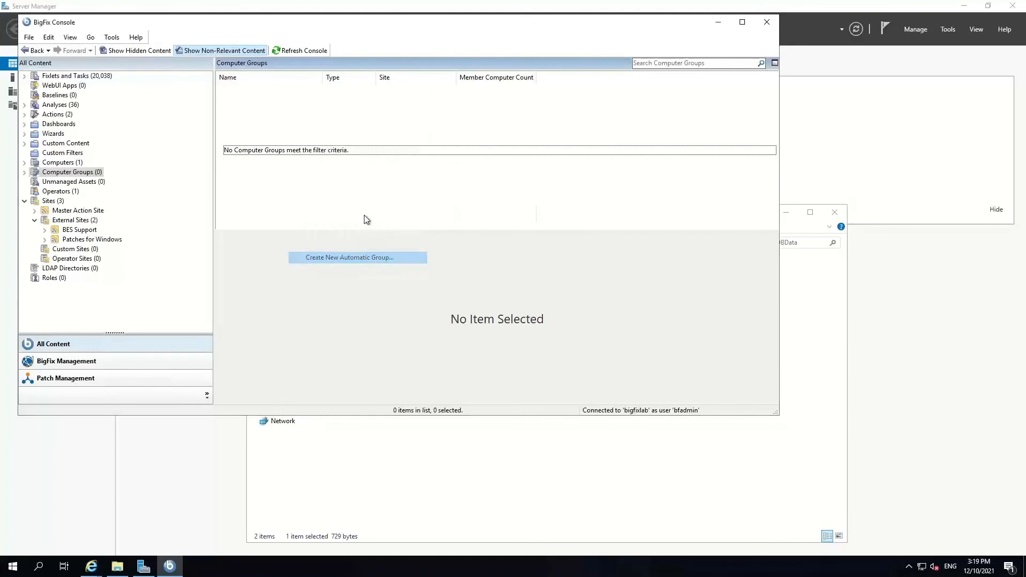
text(All-Win)
key(BackSpace)
key(BackSpace)
key(BackSpace)
text(OP)
text(-Win2019)
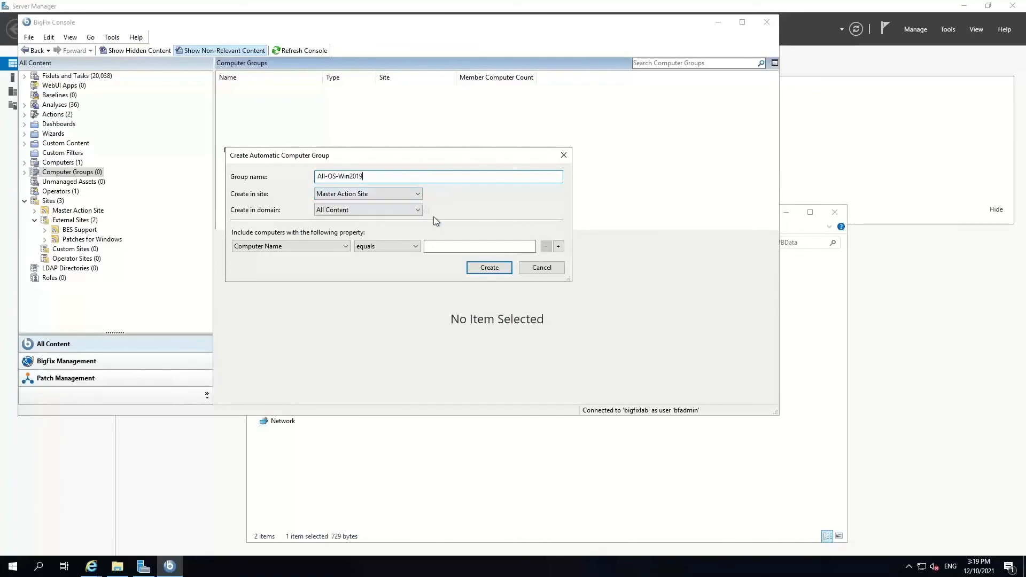
- Include computers whose OS contains Win2019, create the group, and check it against the OS value in the computer list
click(342, 246)
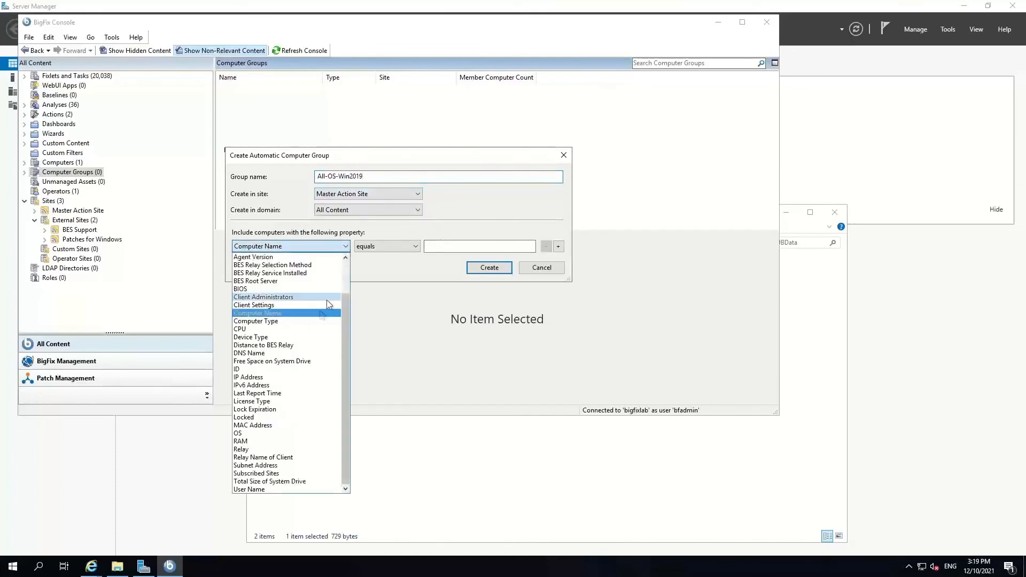
click(284, 434)
click(459, 250)
text(Win2019)
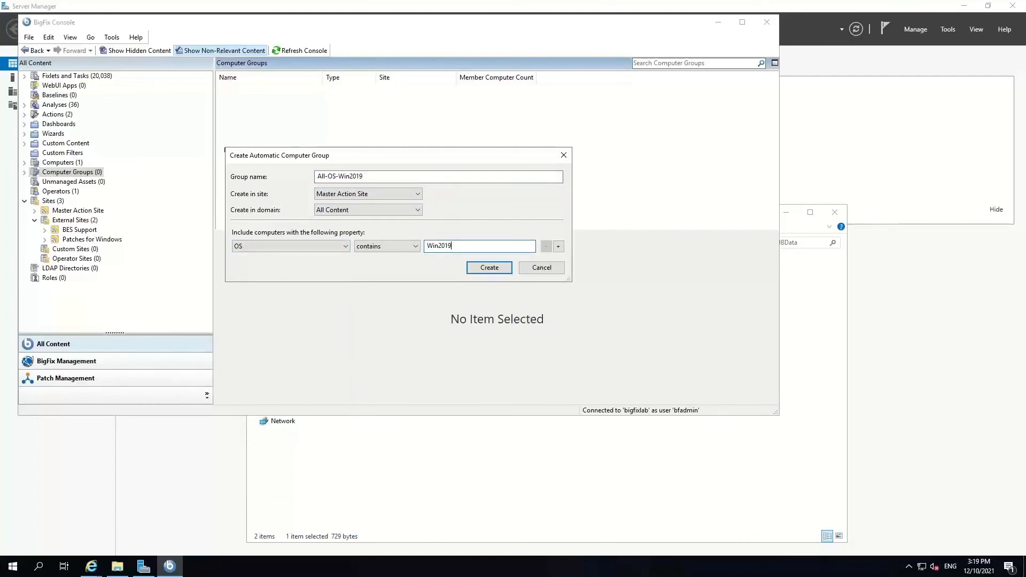
click(489, 267)
click(63, 162)
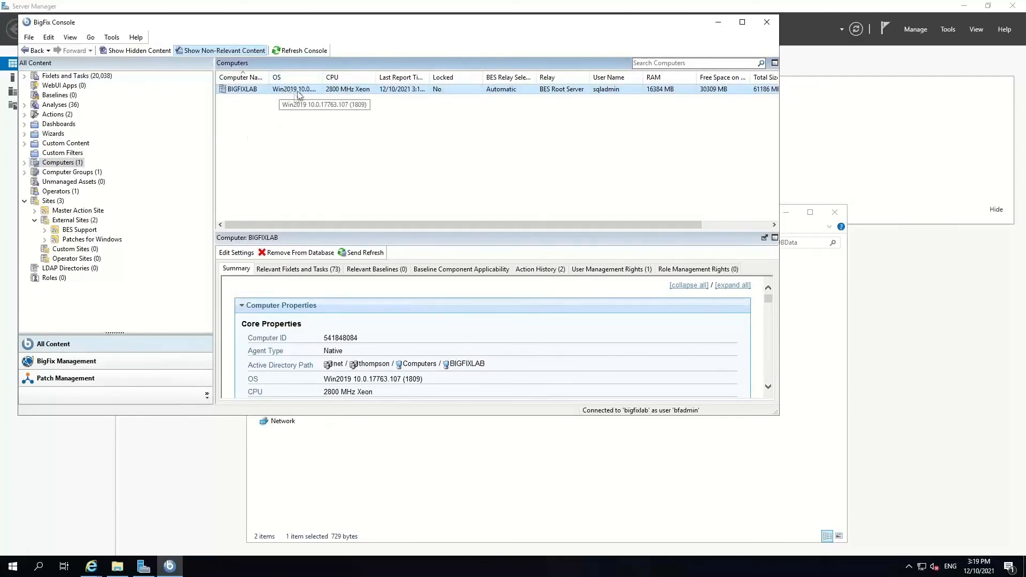
click(91, 172)
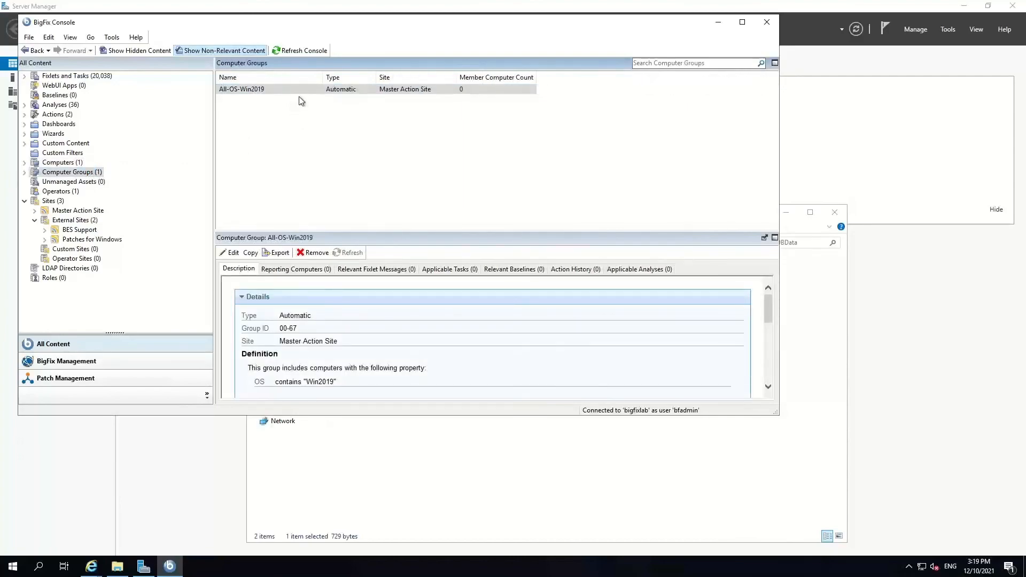